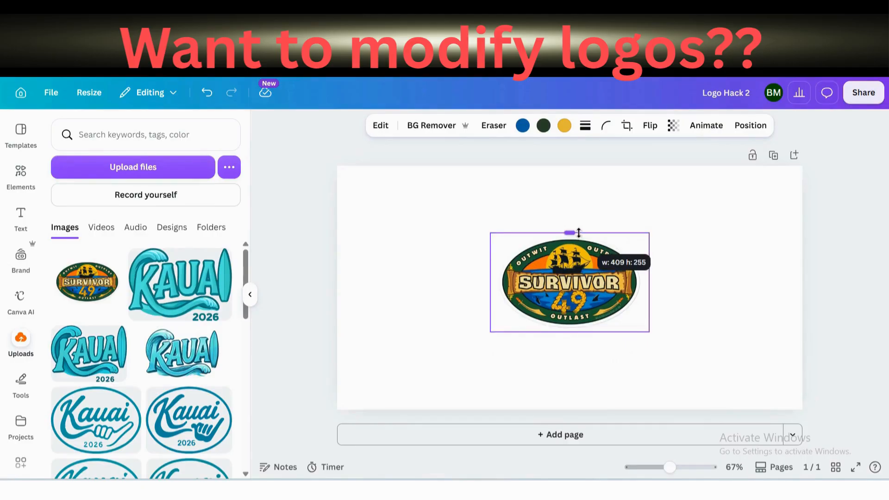
- Crop the Survivor logo's side margins slightly and enlarge it to about 958 by 638 px on the page
{"action": "left_click_drag", "start_coordinate": [579, 232], "coordinate": [579, 232]}
{"action": "left_click_drag", "start_coordinate": [491, 281], "coordinate": [494, 281]}
{"action": "left_click_drag", "start_coordinate": [651, 280], "coordinate": [641, 280]}
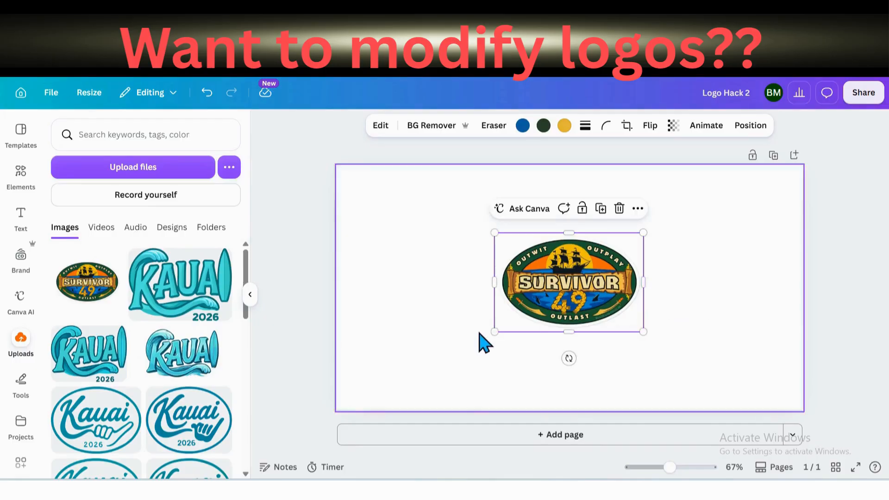
{"action": "left_click_drag", "start_coordinate": [494, 332], "coordinate": [351, 375]}
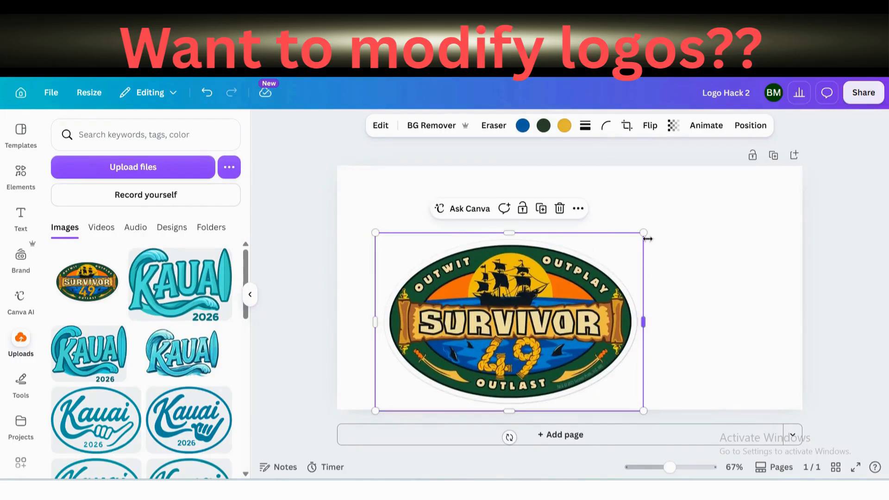
{"action": "left_click_drag", "start_coordinate": [648, 230], "coordinate": [742, 211]}
- Check the logo's layer list and split the logo image into editable elements with Magic Layers
{"action": "left_click", "coordinate": [754, 126]}
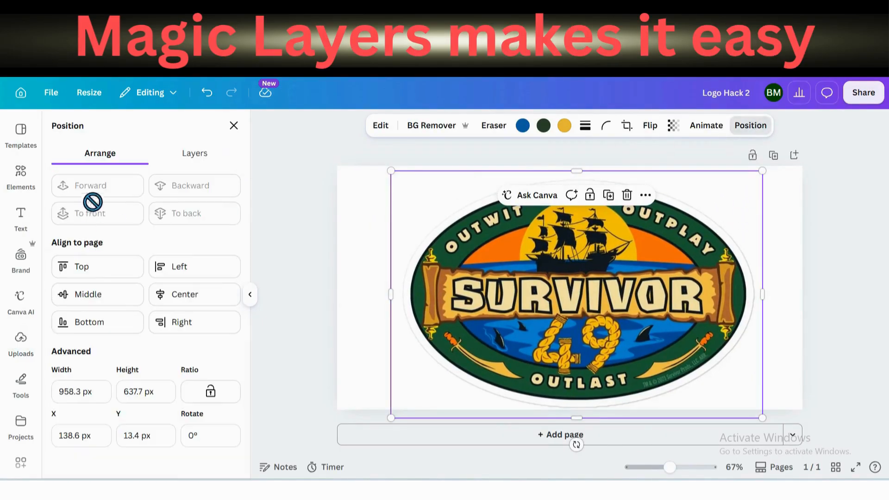
{"action": "left_click", "coordinate": [193, 154]}
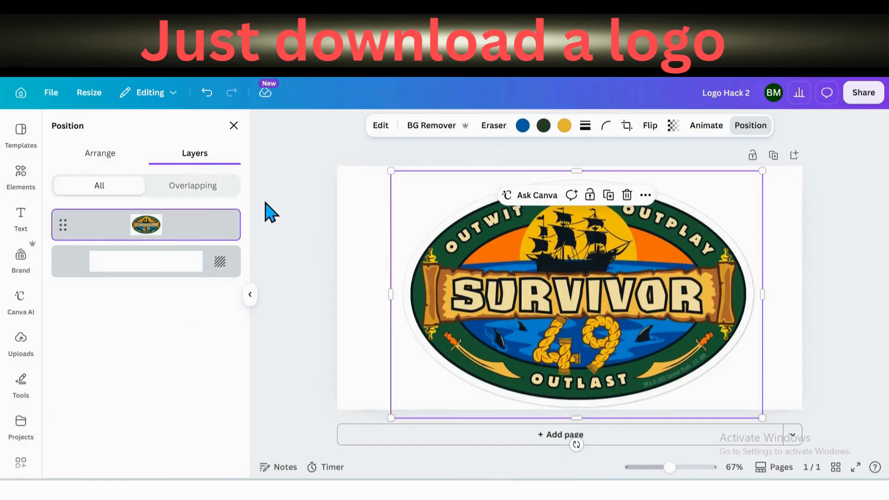
{"action": "left_click", "coordinate": [384, 132]}
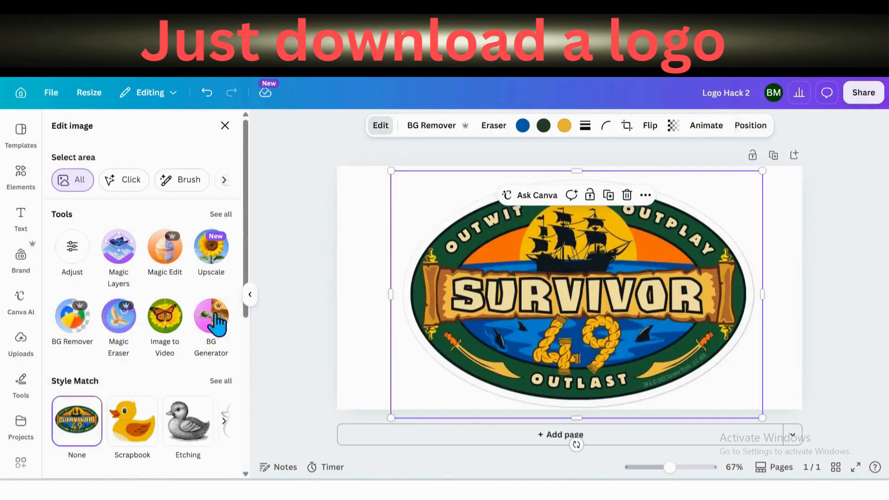
{"action": "left_click", "coordinate": [119, 250]}
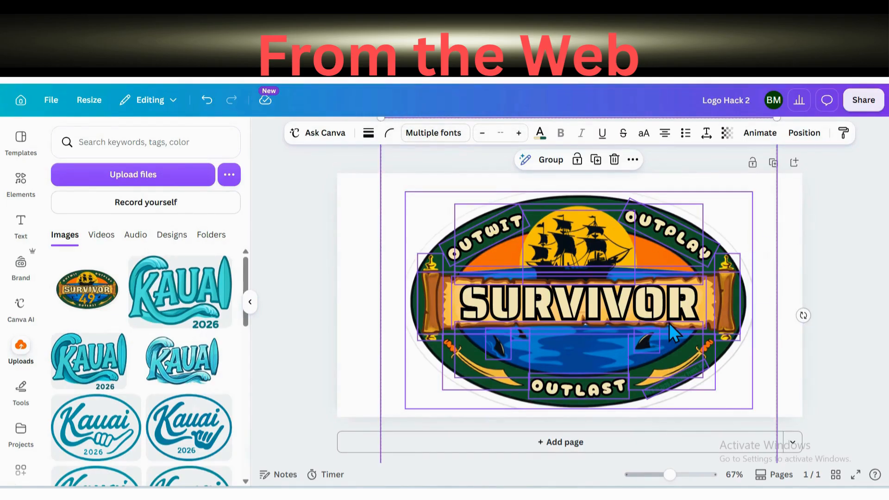
- Deselect the separated elements and examine the full list of layers that make up the logo
{"action": "left_click", "coordinate": [358, 327]}
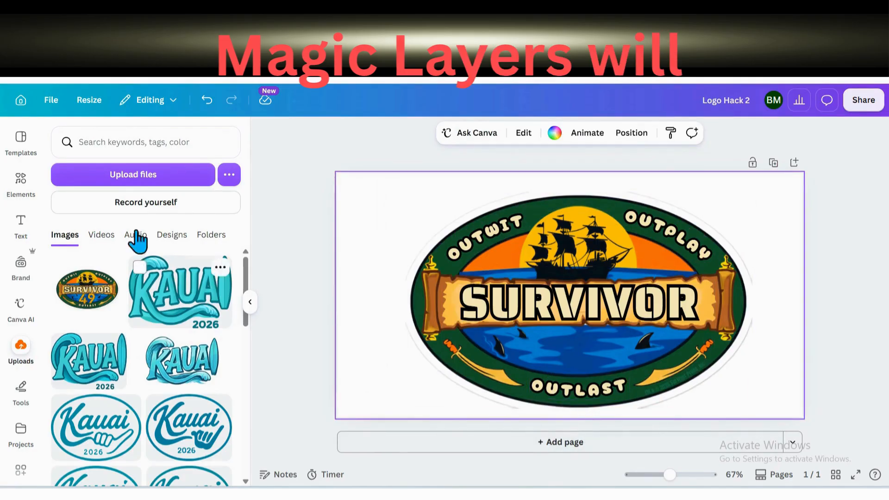
{"action": "left_click", "coordinate": [631, 133]}
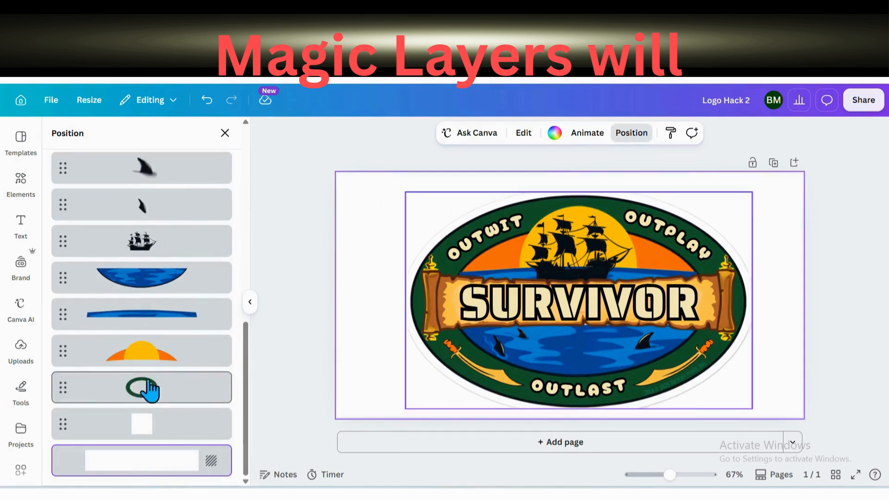
{"action": "scroll", "coordinate": [155, 423], "scroll_direction": "up", "scroll_amount": 10}
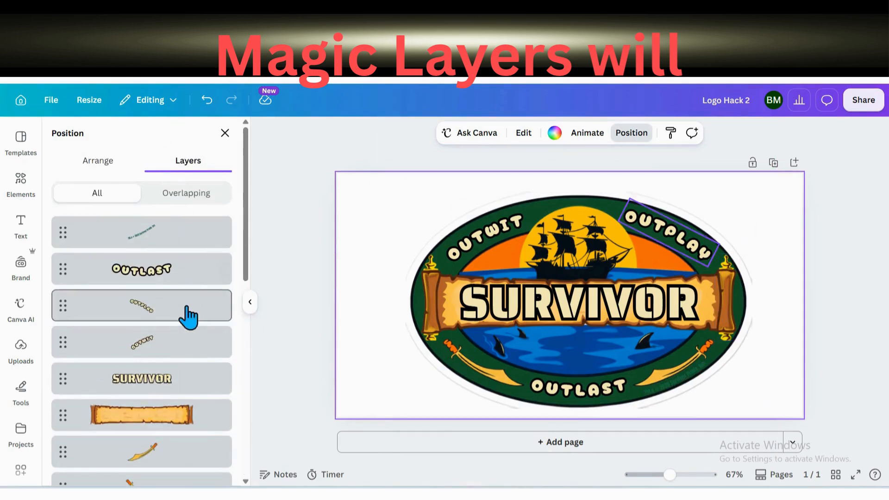
{"action": "scroll", "coordinate": [188, 323], "scroll_direction": "down", "scroll_amount": 10}
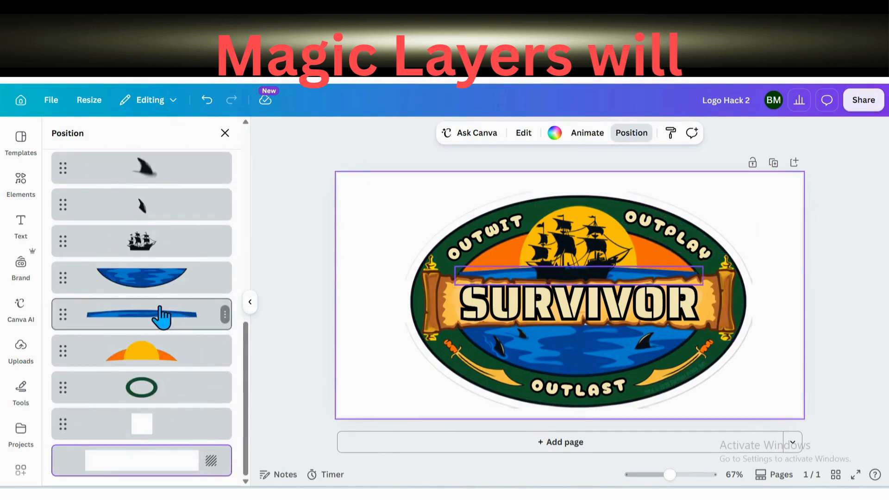
{"action": "scroll", "coordinate": [192, 376], "scroll_direction": "up", "scroll_amount": 10}
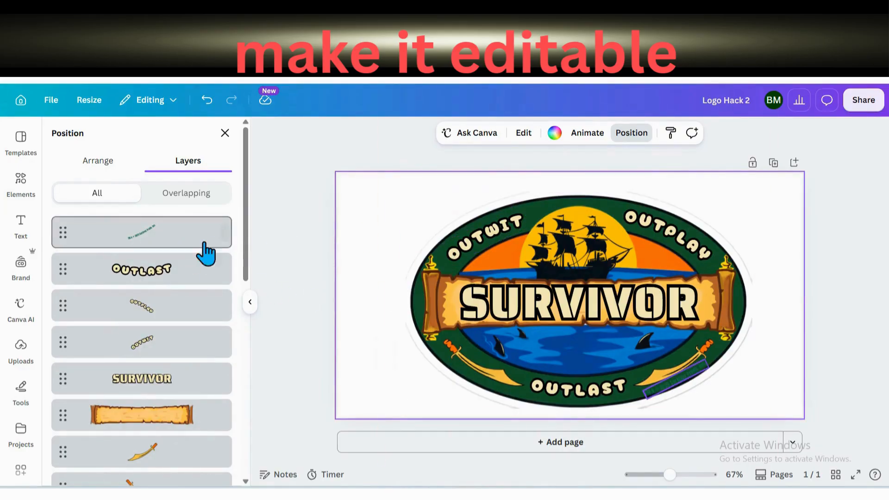
- Delete the small copyright text, both swords, the three shark fins, the ship, the lower water and the white backing layer
{"action": "left_click", "coordinate": [149, 242]}
{"action": "key", "text": "ctrl+minus"}
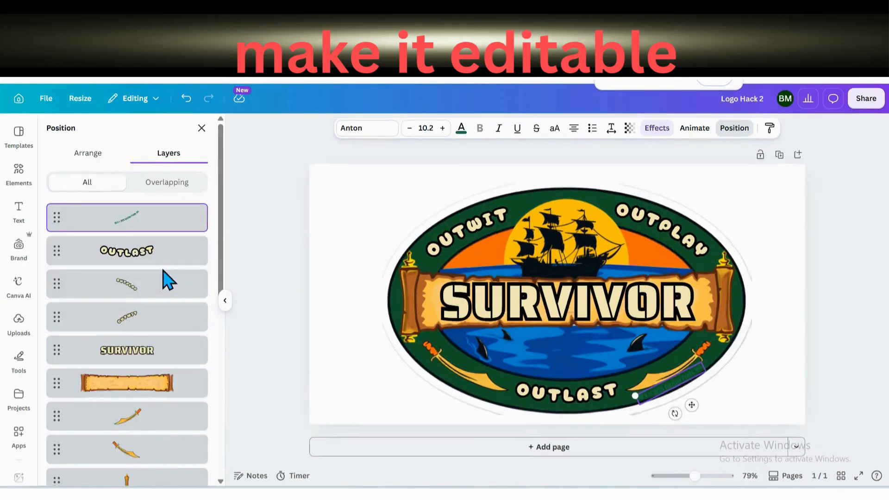
{"action": "left_click", "coordinate": [117, 363], "text": "shift"}
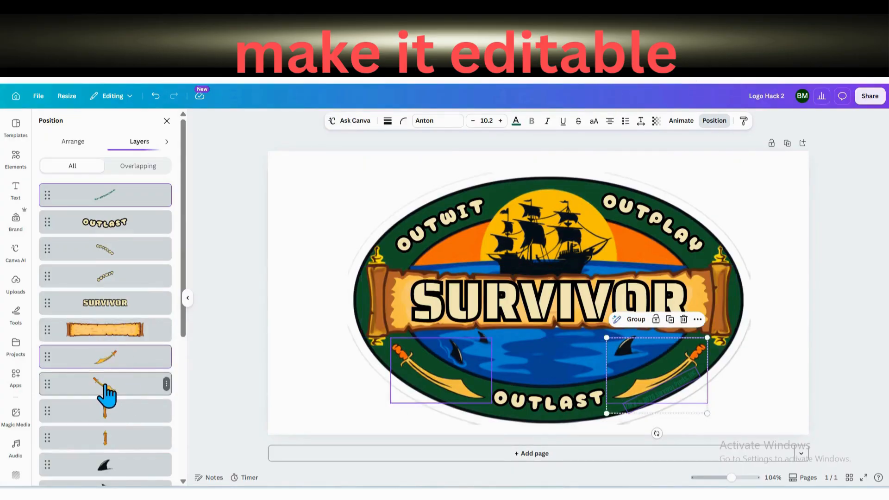
{"action": "left_click", "coordinate": [105, 385], "text": "shift"}
{"action": "scroll", "coordinate": [106, 387], "scroll_direction": "down", "scroll_amount": 3}
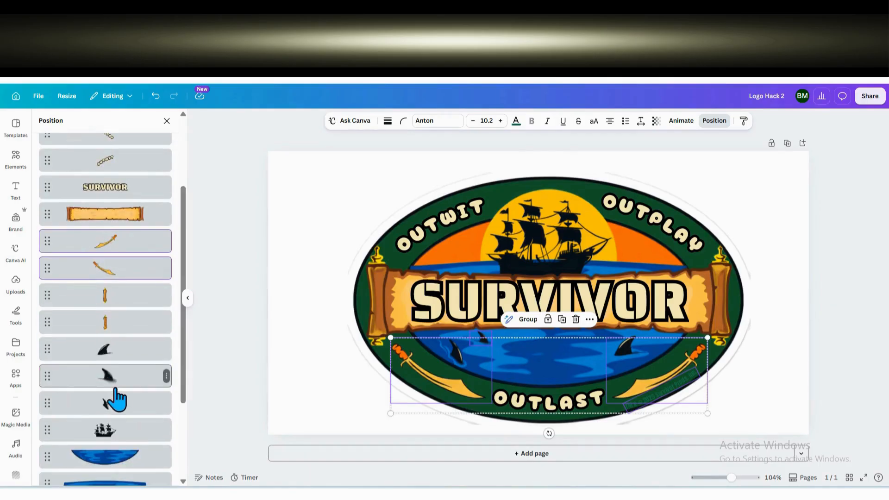
{"action": "left_click", "coordinate": [105, 350], "text": "shift"}
{"action": "left_click", "coordinate": [106, 375], "text": "shift"}
{"action": "left_click", "coordinate": [108, 403], "text": "shift"}
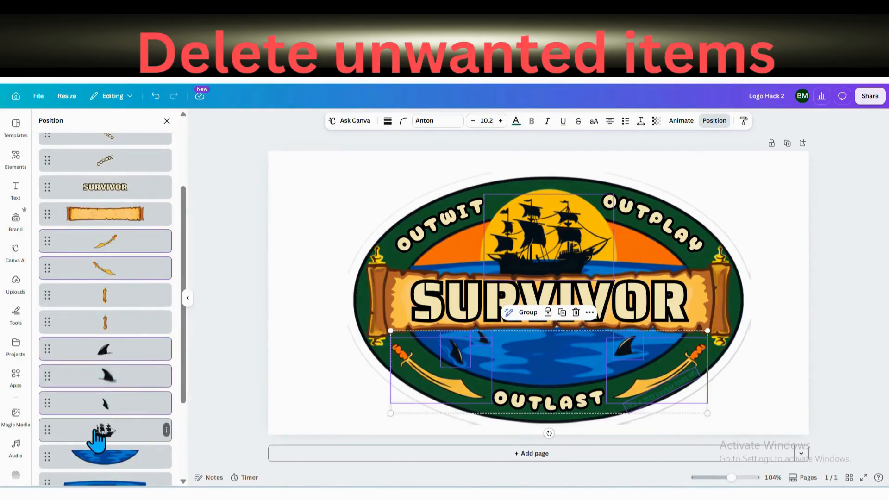
{"action": "left_click", "coordinate": [108, 430], "text": "shift"}
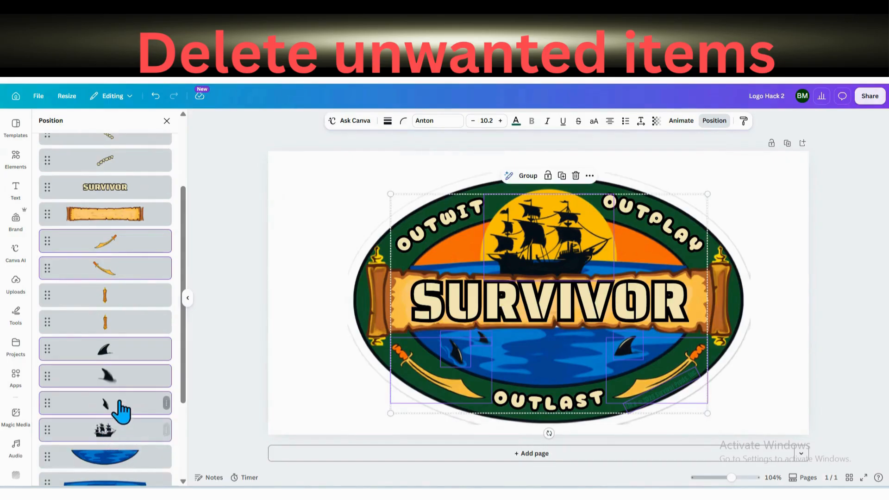
{"action": "scroll", "coordinate": [116, 412], "scroll_direction": "down", "scroll_amount": 3}
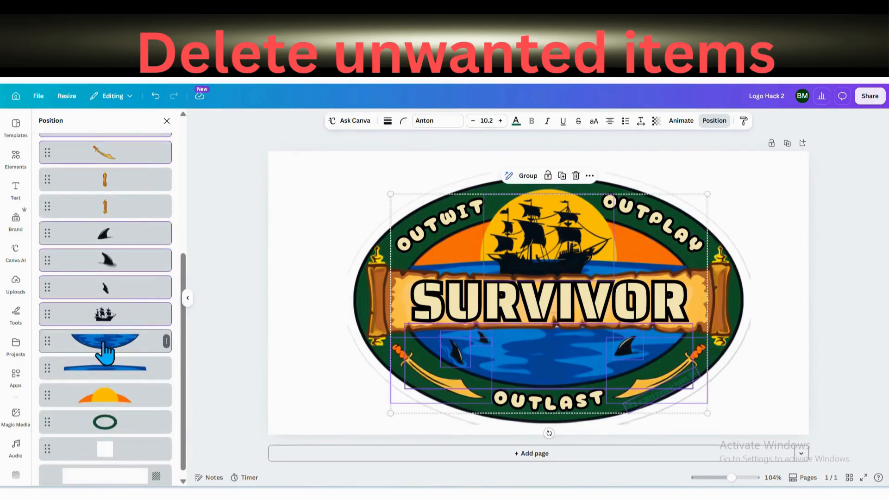
{"action": "left_click", "coordinate": [105, 351], "text": "shift"}
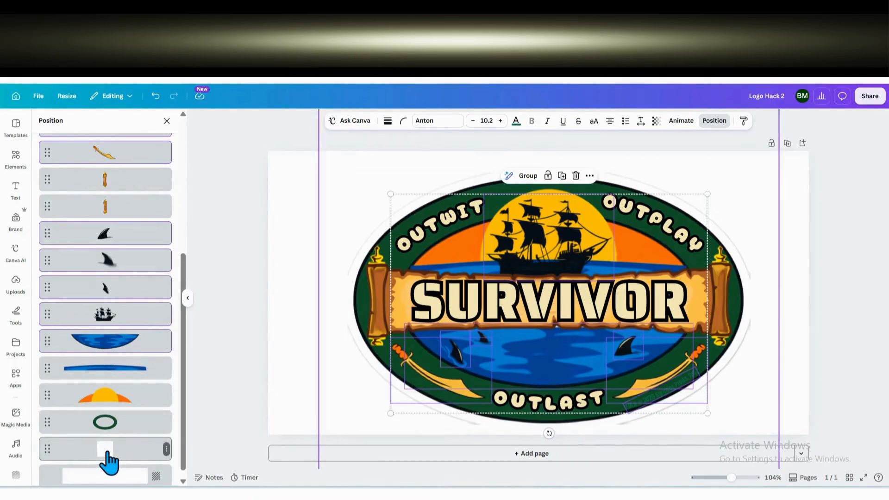
{"action": "left_click", "coordinate": [107, 452], "text": "shift"}
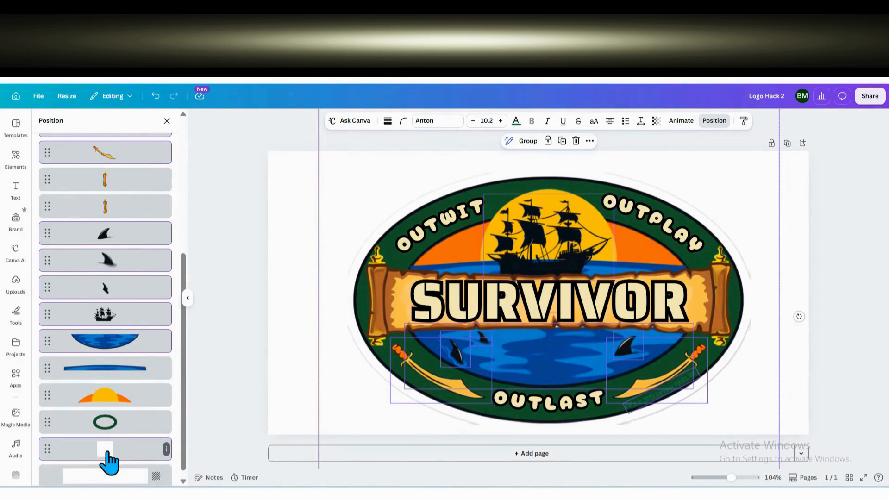
{"action": "key", "text": "Delete"}
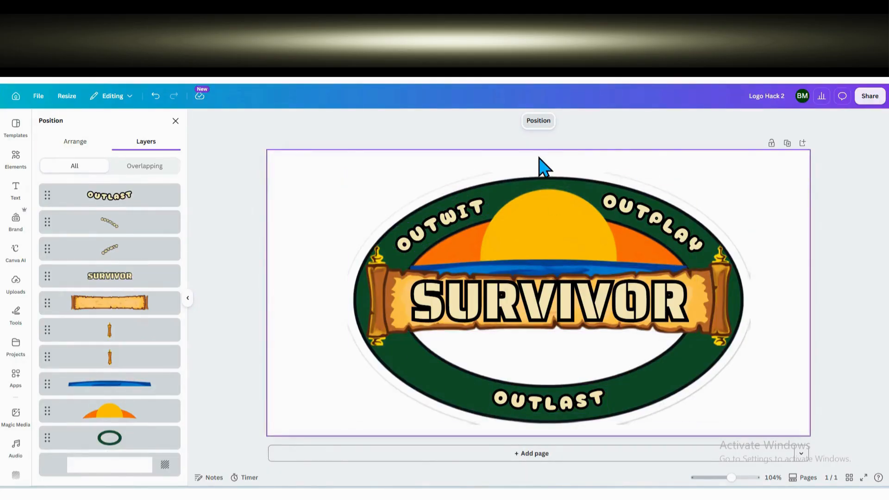
- Replace the curved OUTLAST text with THE TRIBE HAS SPOKEN and nudge it slightly down within the green ring
{"action": "left_click", "coordinate": [546, 401]}
{"action": "left_click", "coordinate": [545, 400]}
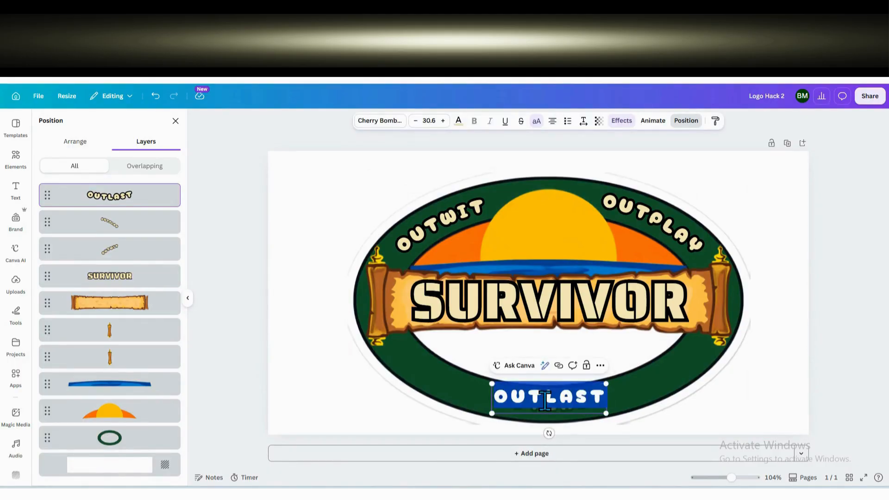
{"action": "type", "text": "THEE"}
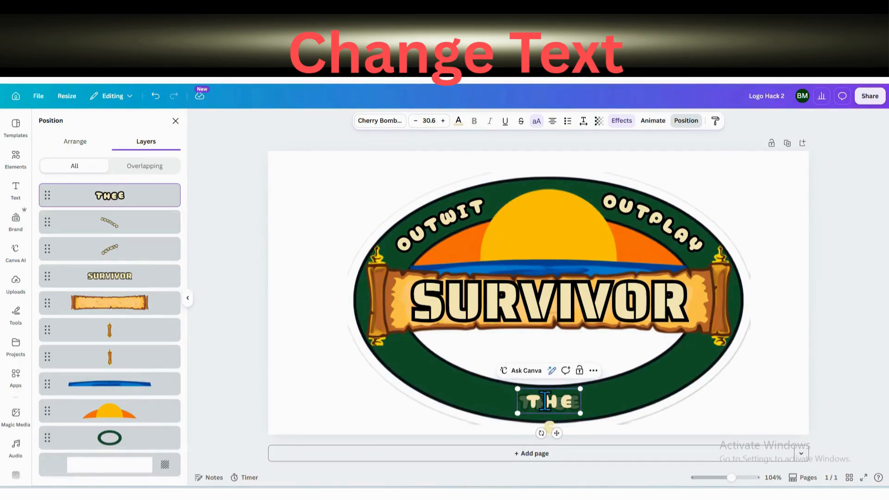
{"action": "type", "text": " TR"}
{"action": "key", "text": "BackSpace"}
{"action": "key", "text": "BackSpace"}
{"action": "key", "text": "BackSpace"}
{"action": "type", "text": "T"}
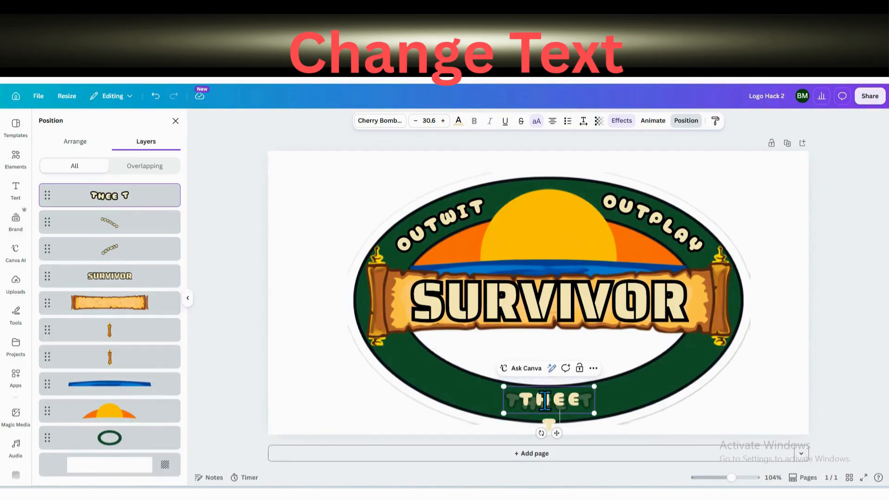
{"action": "key", "text": "BackSpace"}
{"action": "key", "text": "BackSpace"}
{"action": "key", "text": "BackSpace"}
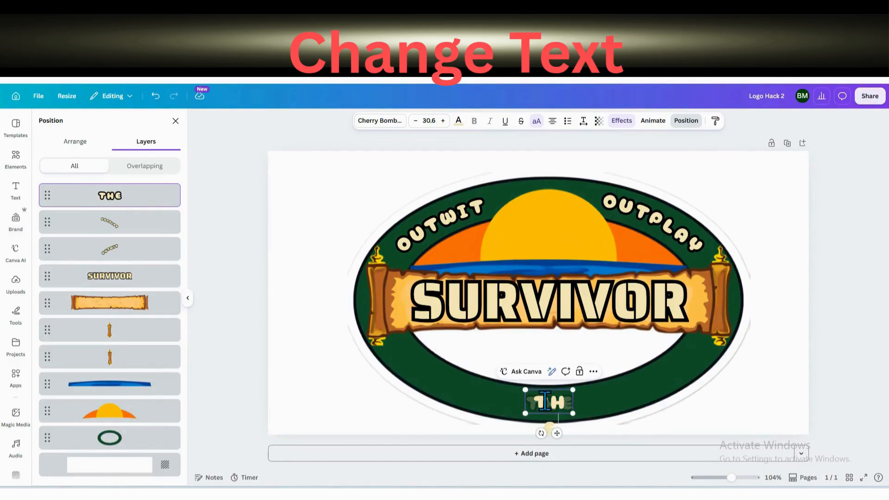
{"action": "type", "text": "TRI"}
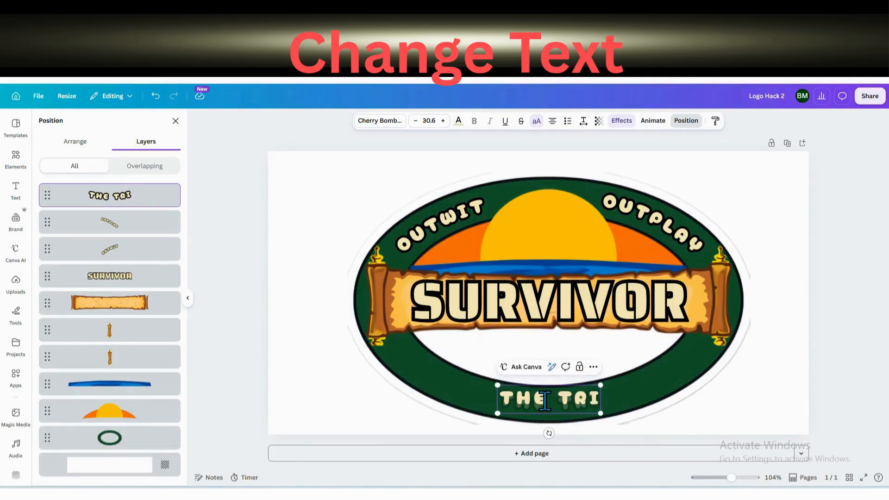
{"action": "type", "text": "BE HAS SPO"}
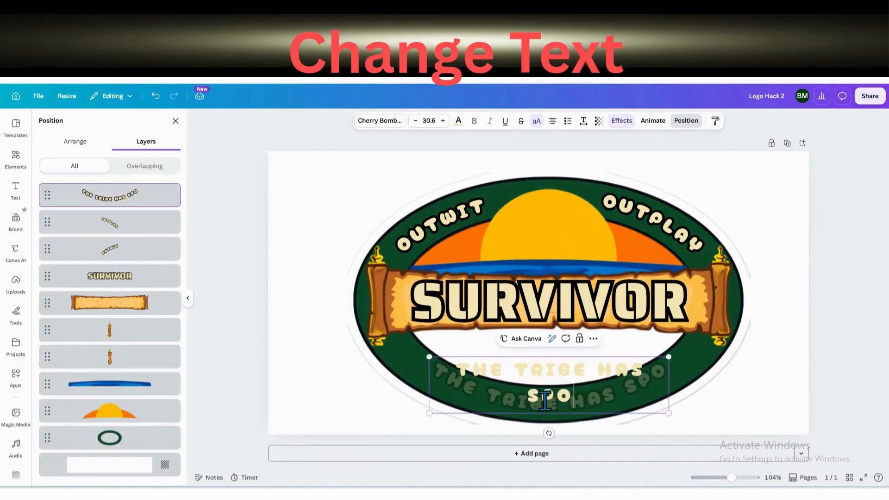
{"action": "type", "text": "KEN"}
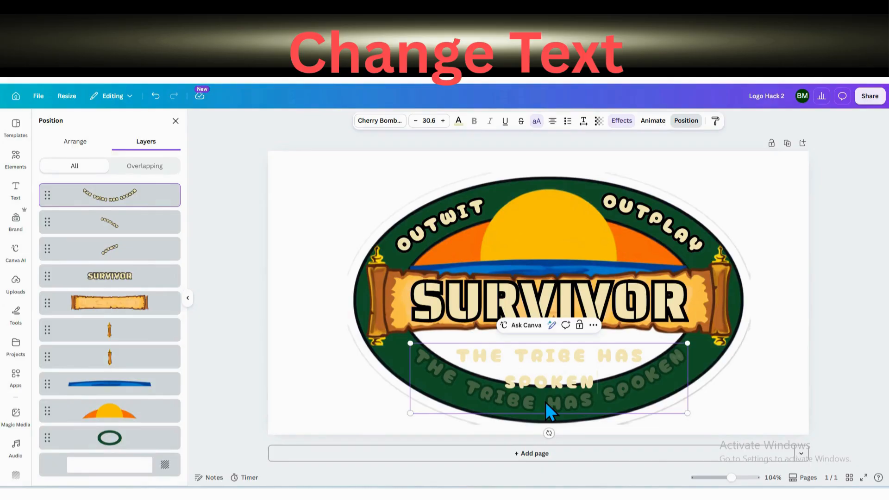
{"action": "left_click", "coordinate": [343, 388]}
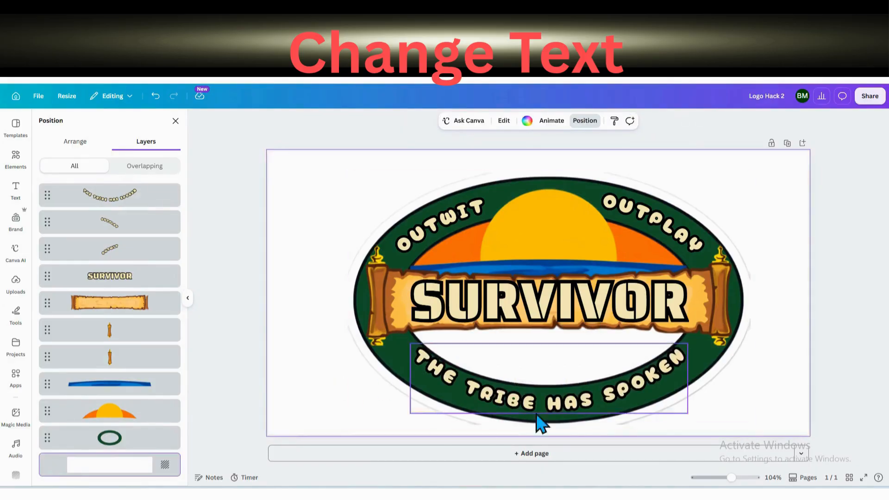
{"action": "left_click_drag", "start_coordinate": [575, 404], "coordinate": [572, 406]}
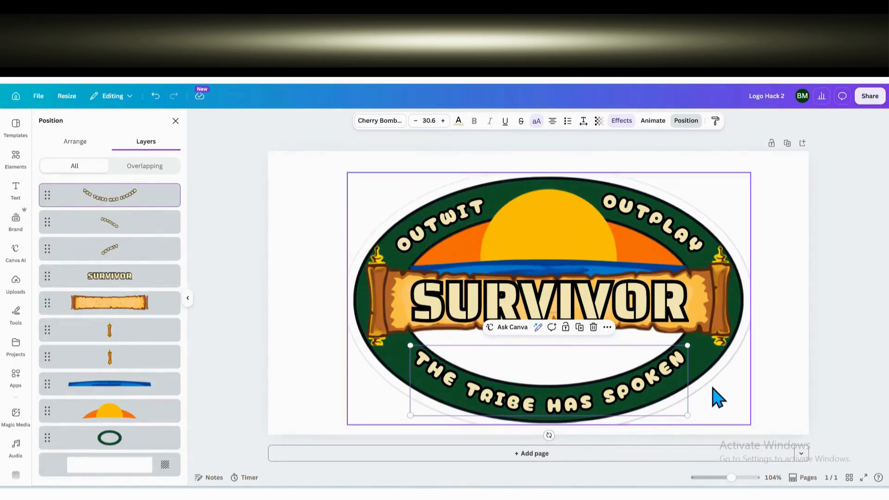
- Replace the OUTWIT text on the green ring with HAWAII and the OUTPLAY text with VACATION
{"action": "double_click", "coordinate": [435, 223]}
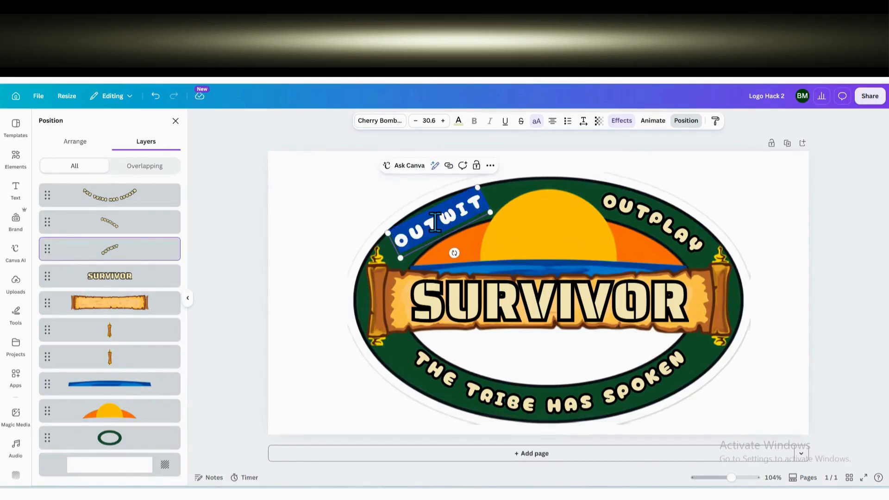
{"action": "type", "text": "HAWA"}
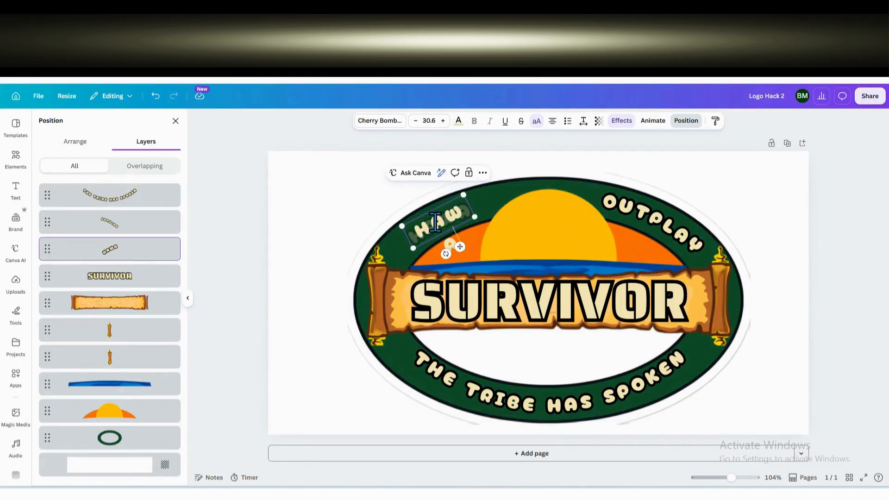
{"action": "type", "text": "II"}
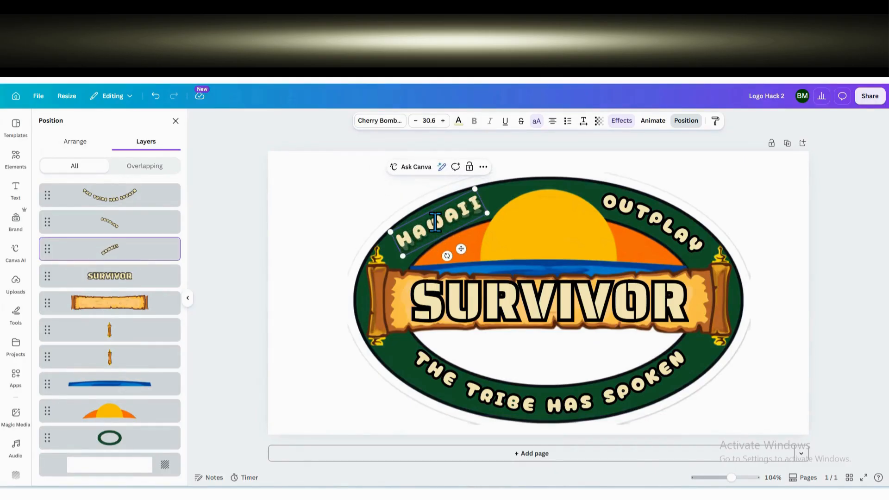
{"action": "double_click", "coordinate": [657, 215]}
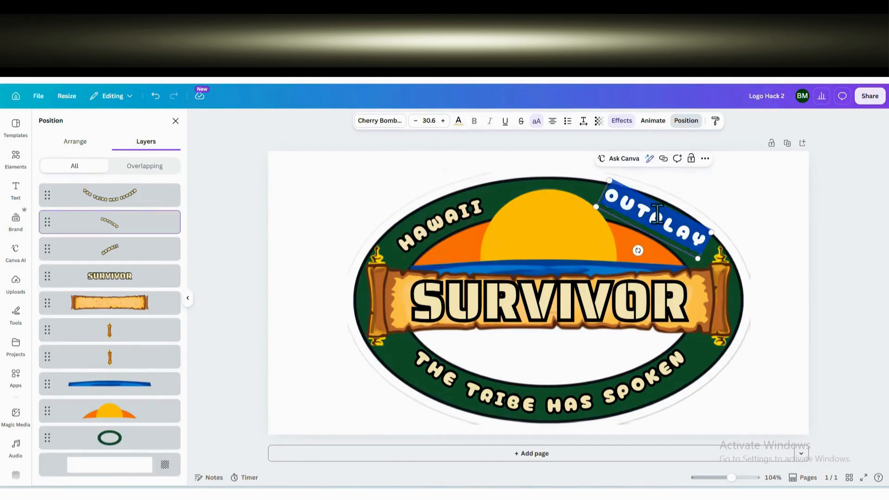
{"action": "type", "text": "VACATION"}
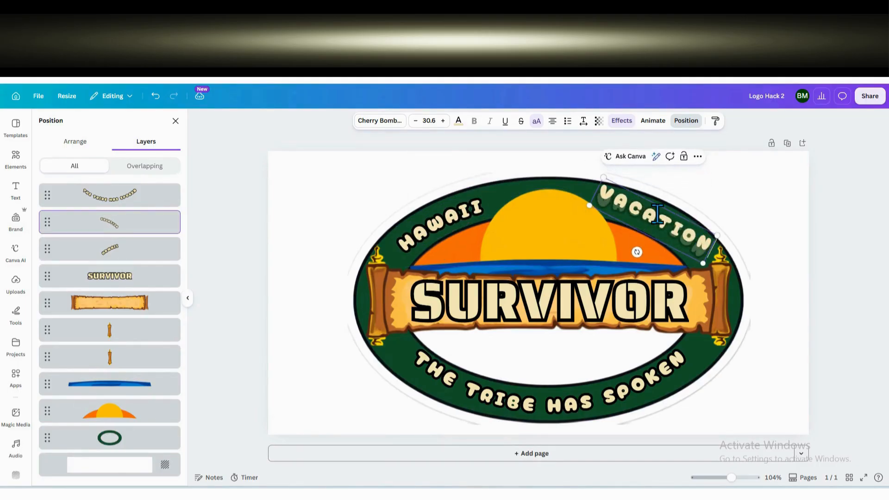
{"action": "left_click", "coordinate": [292, 200]}
- Shrink the SURVIVOR banner text to a font size of about 51, then replace it with the family surname and narrow its text box
{"action": "left_click", "coordinate": [550, 313]}
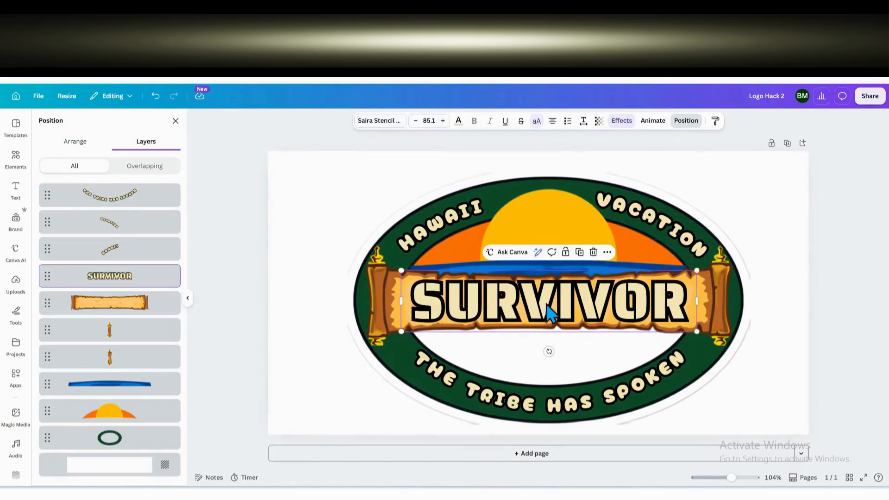
{"action": "left_click_drag", "start_coordinate": [698, 270], "coordinate": [577, 292]}
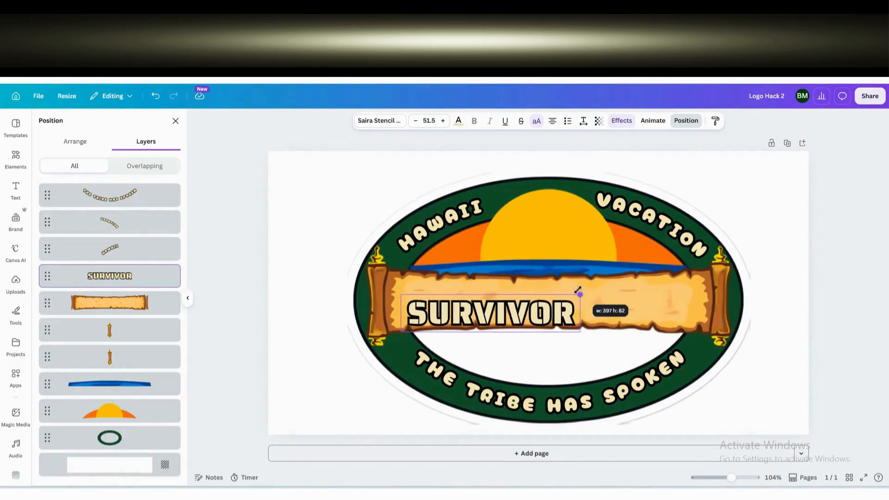
{"action": "mouse_move", "coordinate": [511, 318]}
{"action": "left_mouse_down"}
{"action": "mouse_move", "coordinate": [500, 302]}
{"action": "mouse_move", "coordinate": [505, 308]}
{"action": "left_mouse_up"}
{"action": "double_click", "coordinate": [490, 301]}
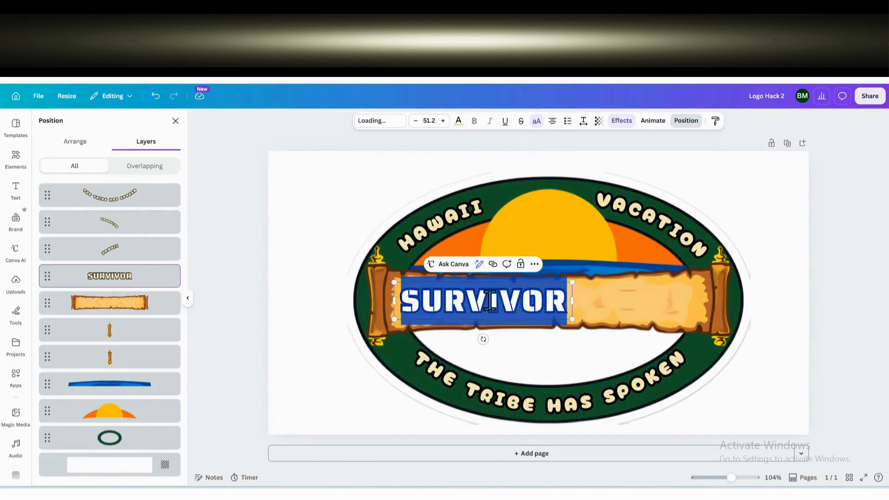
{"action": "type", "text": "SMITH"}
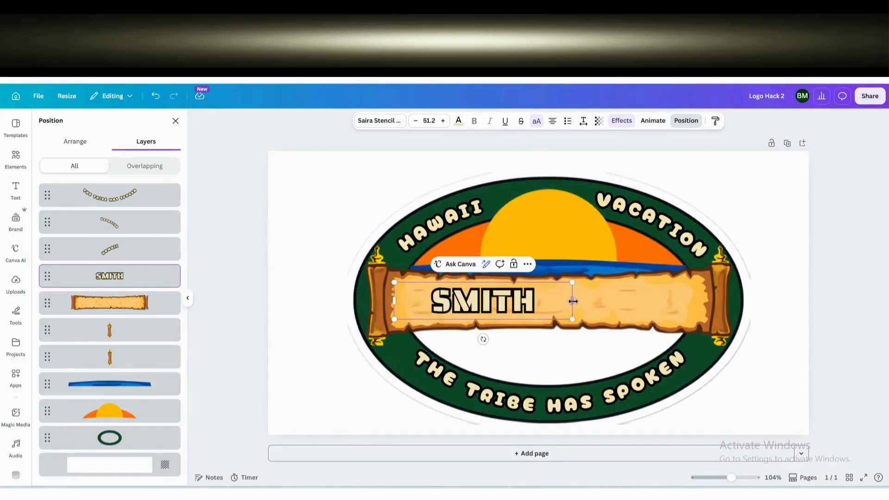
{"action": "left_click_drag", "start_coordinate": [571, 302], "coordinate": [498, 301]}
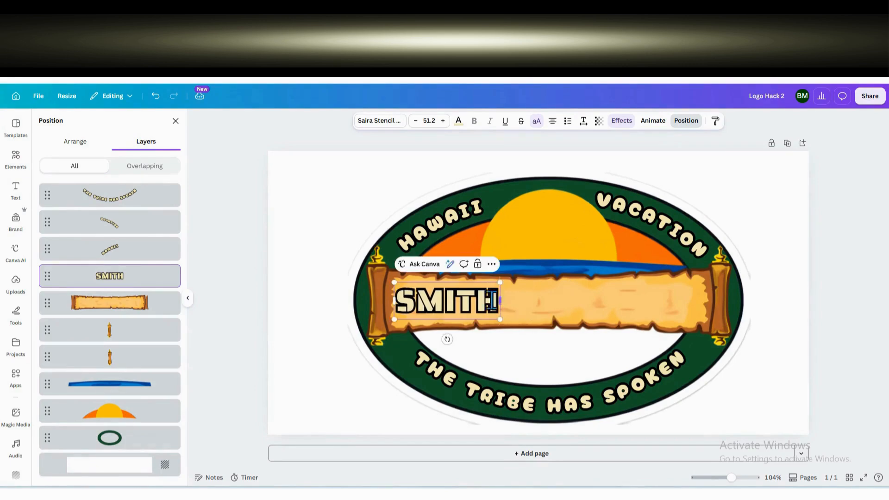
- Position the surname near the banner's left end, and duplicate it to the right end with the copy reading 2026
{"action": "left_click", "coordinate": [293, 308]}
{"action": "left_click_drag", "start_coordinate": [431, 313], "coordinate": [632, 308]}
{"action": "left_click", "coordinate": [494, 264]}
{"action": "double_click", "coordinate": [633, 306]}
{"action": "type", "text": "2026"}
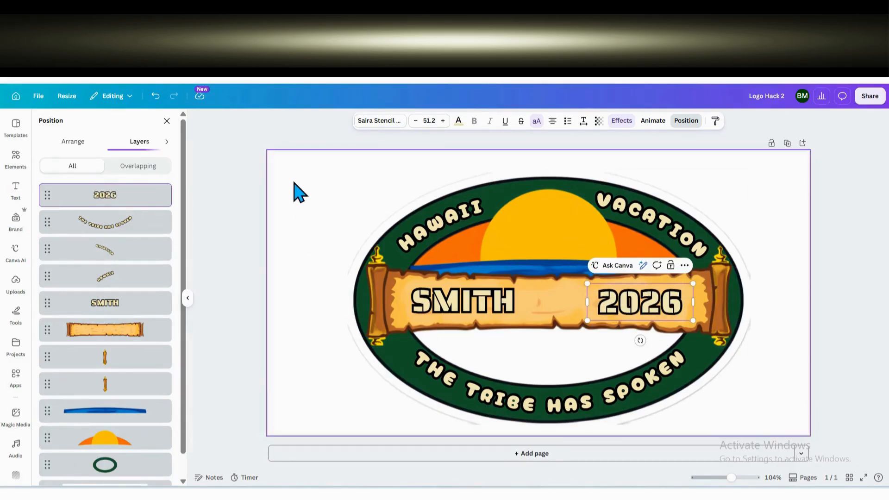
{"action": "left_click", "coordinate": [307, 208]}
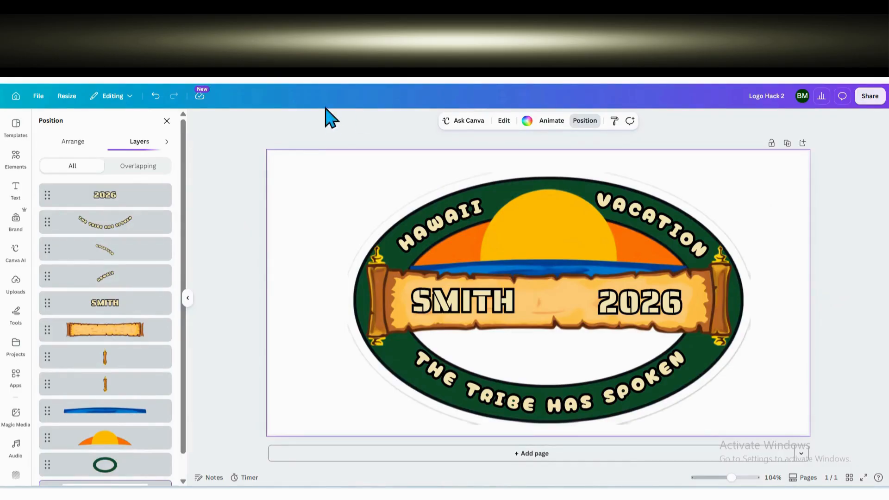
- Insert the tropical beach illustration from the recently used elements and roughly centre it over the logo
{"action": "left_click", "coordinate": [17, 160]}
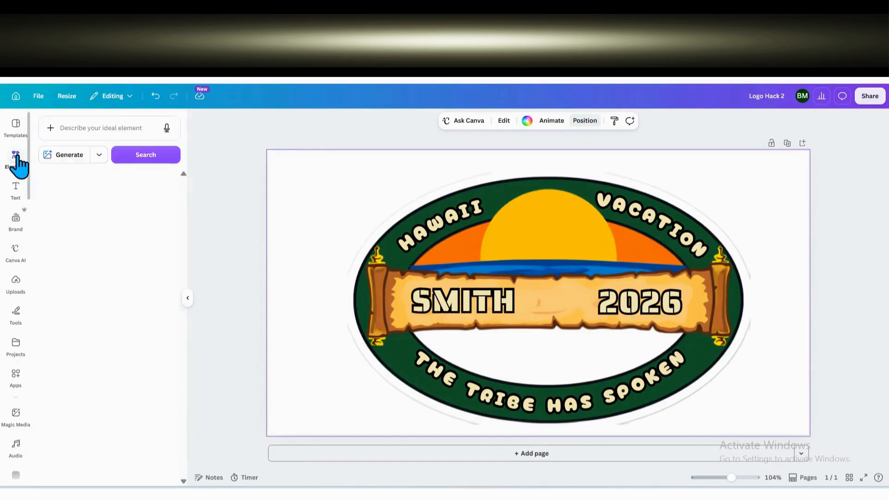
{"action": "left_click", "coordinate": [69, 177]}
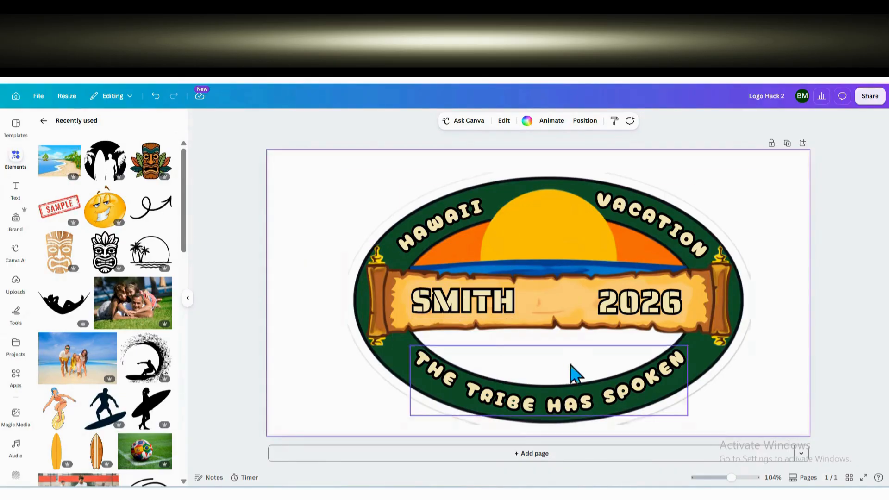
{"action": "left_click", "coordinate": [61, 164]}
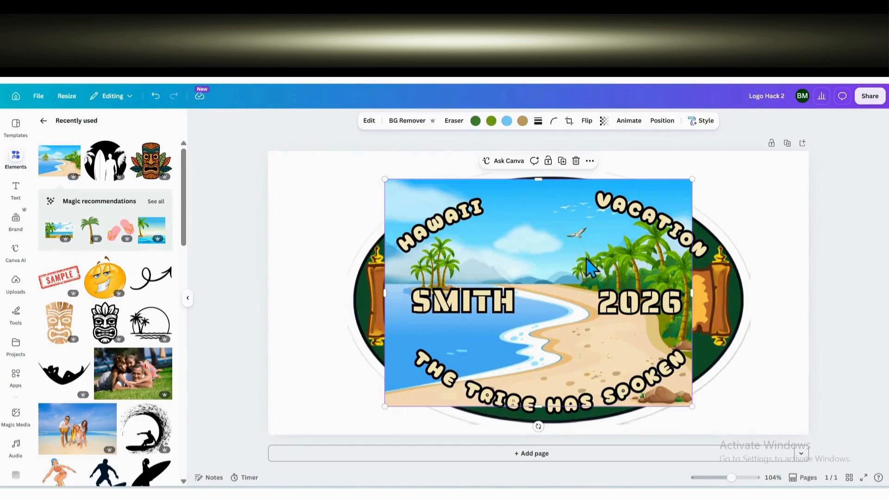
{"action": "left_click_drag", "start_coordinate": [571, 267], "coordinate": [587, 256]}
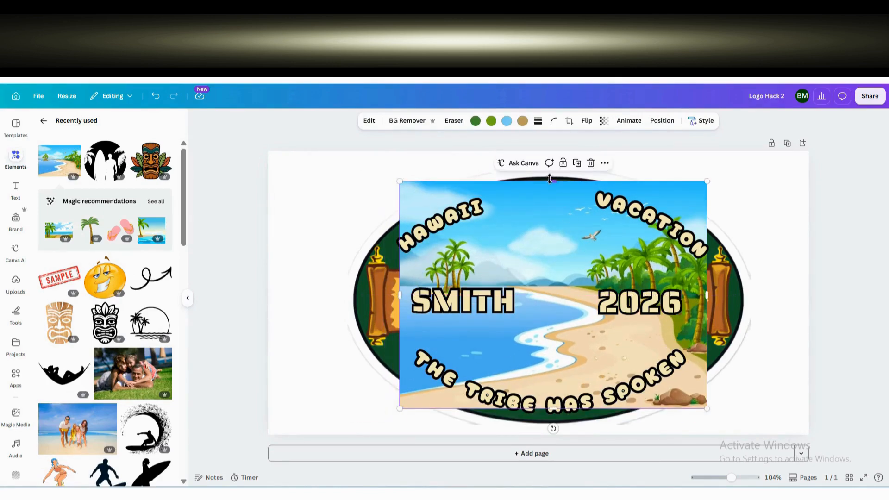
- Crop the beach illustration to a wide strip of palms and shoreline, positioned to cover the opening below the banner
{"action": "left_click_drag", "start_coordinate": [549, 179], "coordinate": [552, 229]}
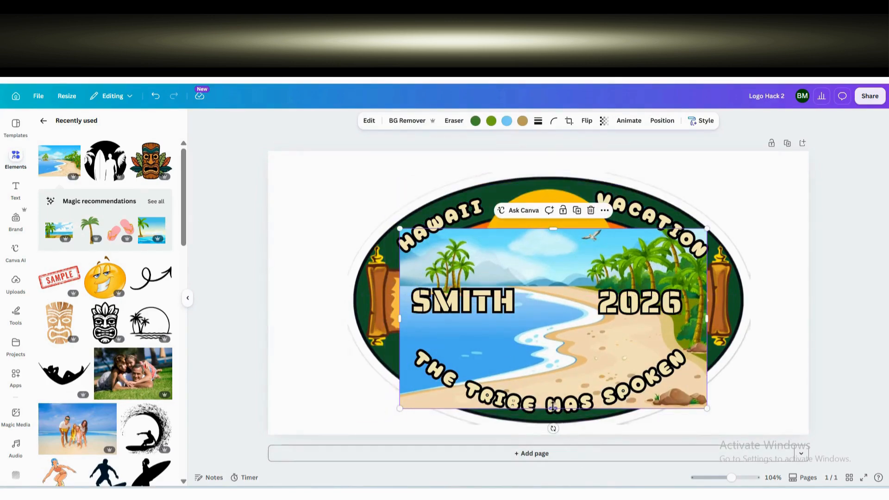
{"action": "left_click_drag", "start_coordinate": [552, 406], "coordinate": [556, 294]}
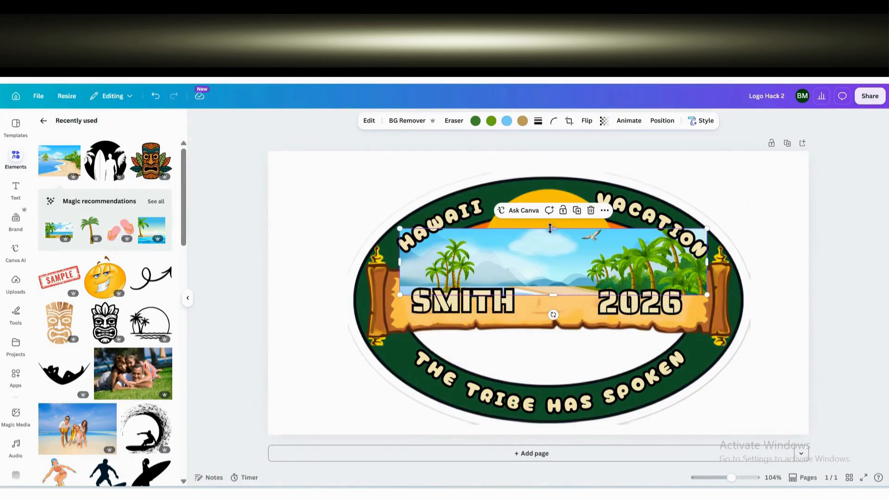
{"action": "left_click_drag", "start_coordinate": [552, 229], "coordinate": [552, 303]}
{"action": "left_click_drag", "start_coordinate": [555, 313], "coordinate": [550, 333]}
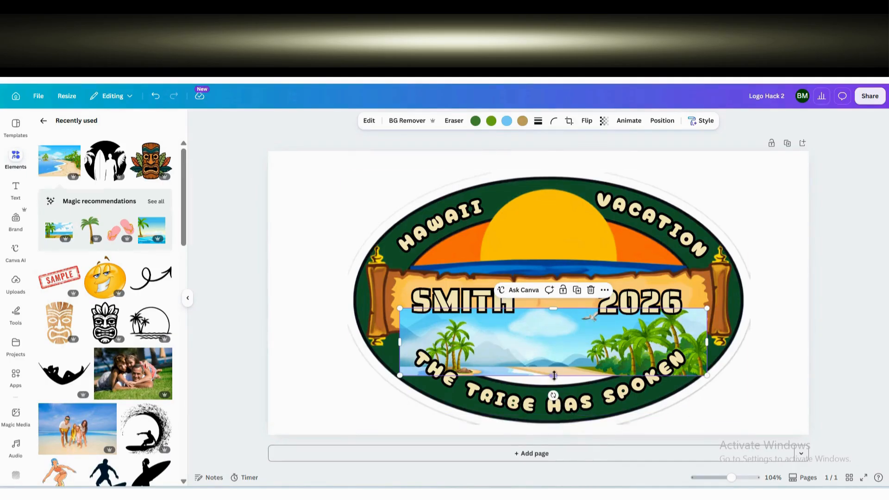
{"action": "left_click_drag", "start_coordinate": [552, 375], "coordinate": [556, 383]}
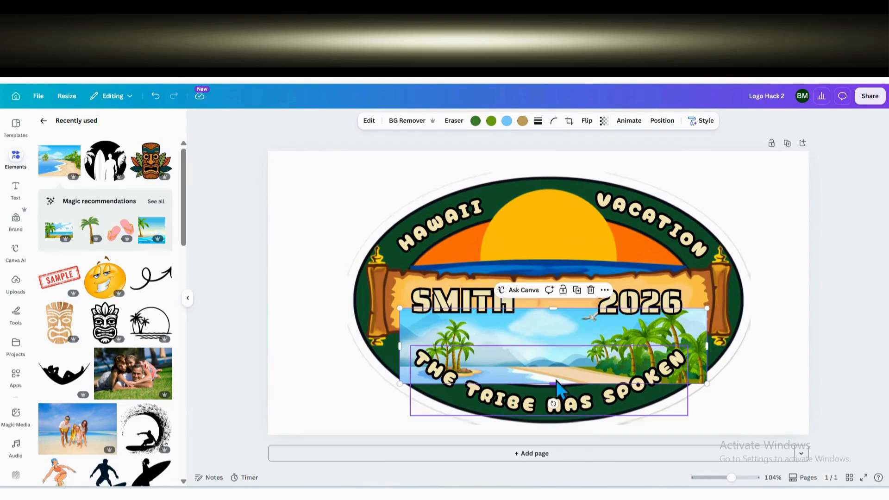
{"action": "left_click_drag", "start_coordinate": [704, 344], "coordinate": [690, 343]}
{"action": "left_click_drag", "start_coordinate": [402, 345], "coordinate": [406, 345]}
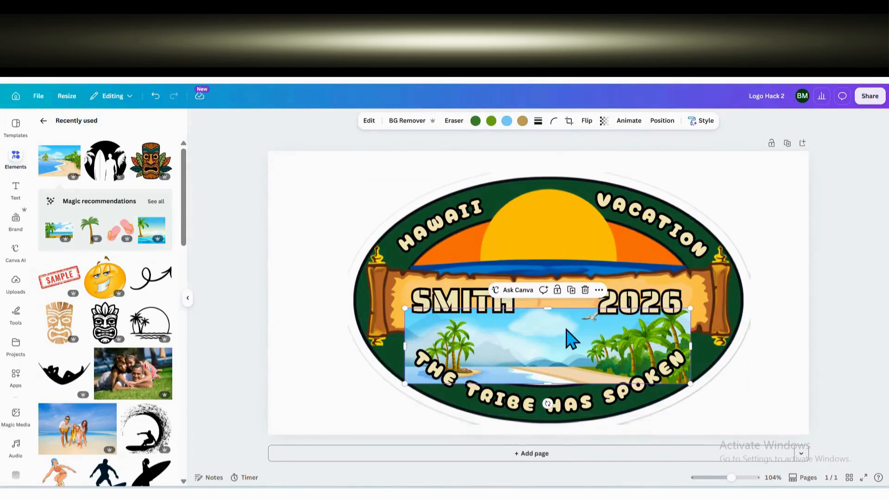
{"action": "key", "text": "Escape"}
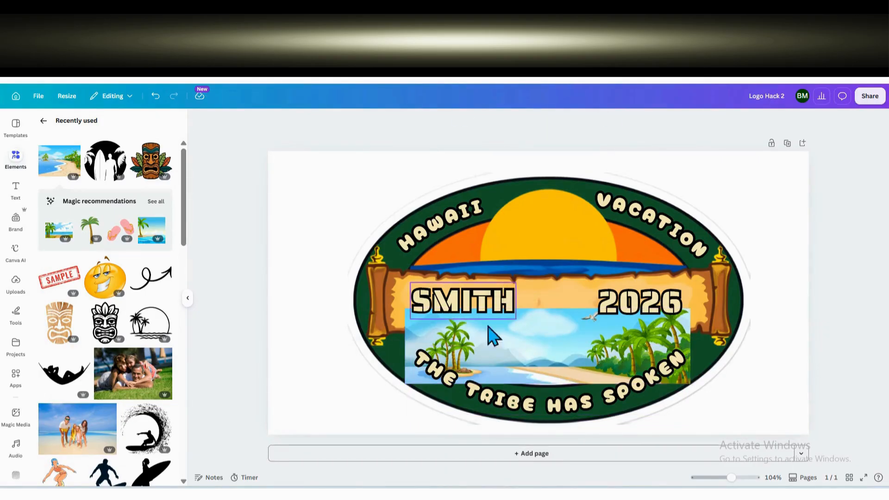
- Duplicate the cropped beach strip and place the copy in the page's upper-left corner
{"action": "left_click", "coordinate": [550, 341]}
{"action": "left_click", "coordinate": [571, 290]}
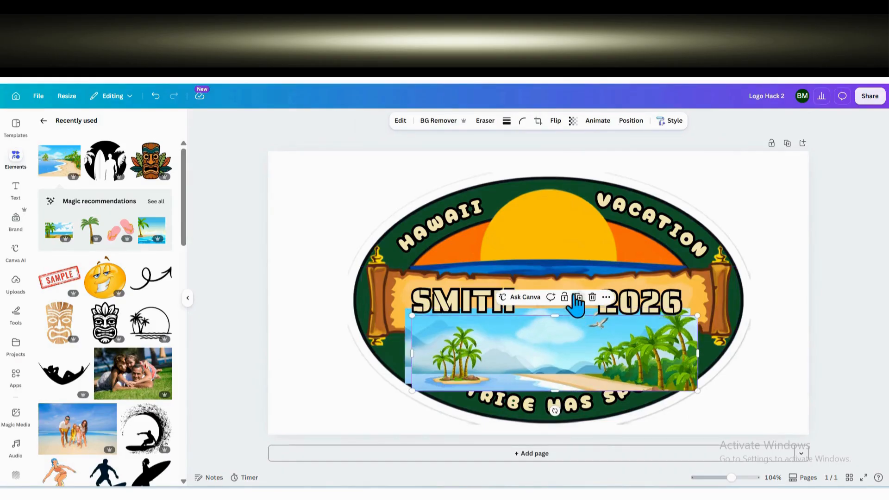
{"action": "left_click_drag", "start_coordinate": [572, 359], "coordinate": [428, 203]}
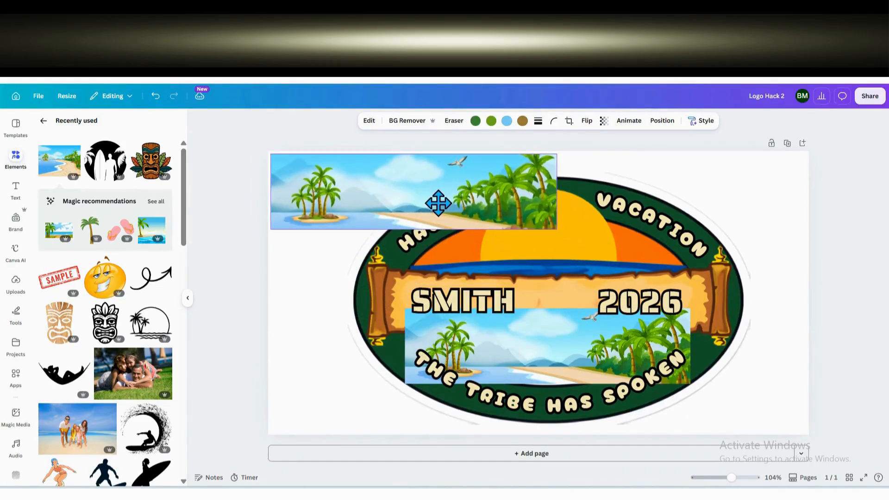
- Move both beach strips behind the green ring in the layer order, keeping them above the white background
{"action": "left_click", "coordinate": [557, 338]}
{"action": "left_click", "coordinate": [662, 120]}
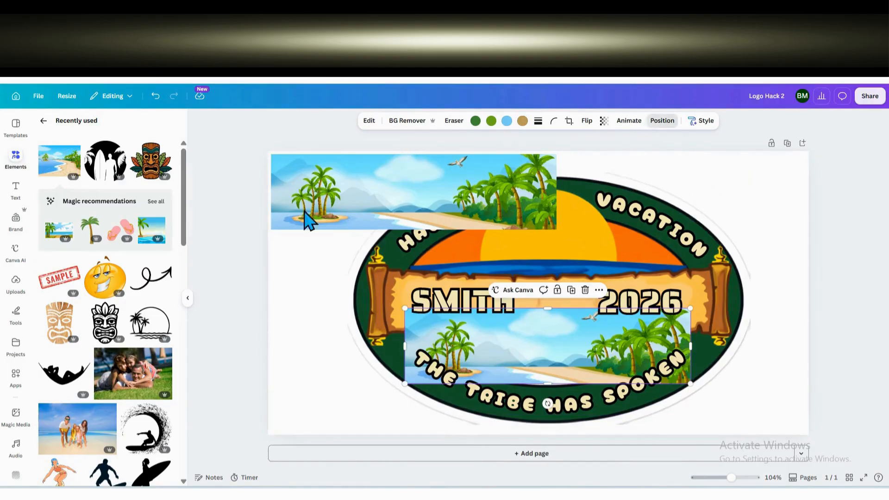
{"action": "left_click_drag", "start_coordinate": [116, 195], "coordinate": [112, 439]}
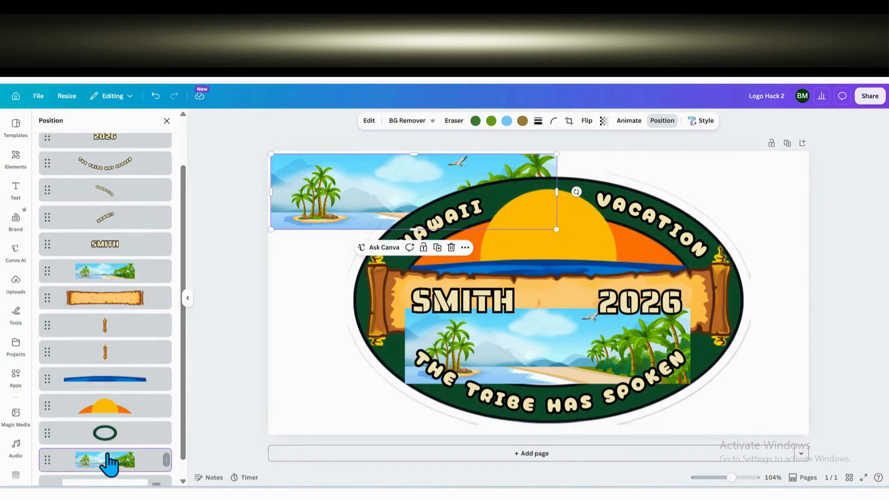
{"action": "left_click_drag", "start_coordinate": [118, 274], "coordinate": [112, 433]}
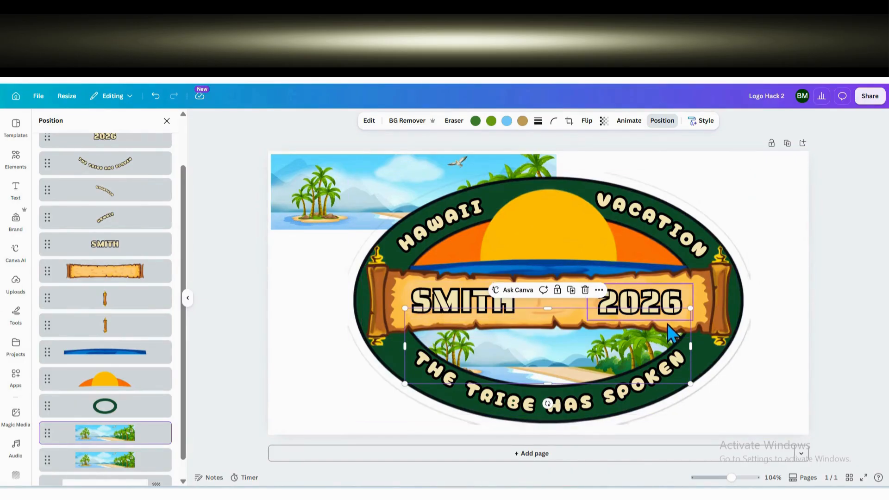
- Use Magic Grab on the upper-left beach copy to extract the island palm cluster and the two large shore palms
{"action": "left_click", "coordinate": [357, 197]}
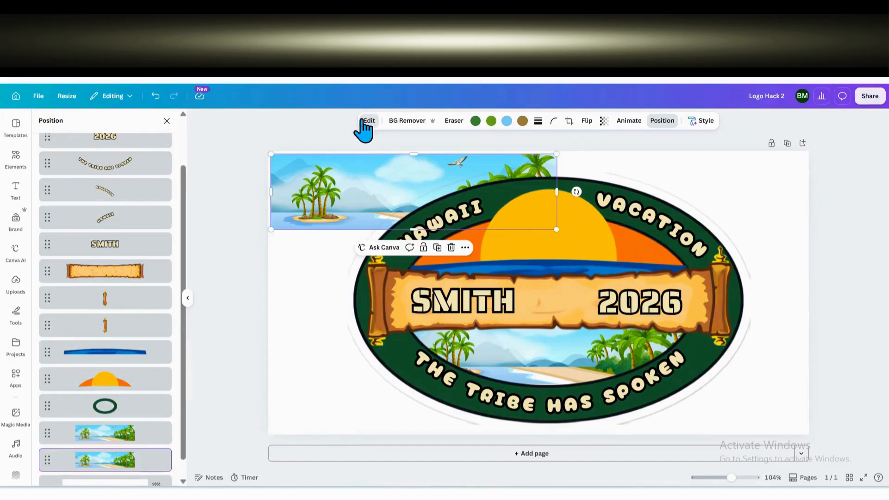
{"action": "left_click", "coordinate": [369, 121]}
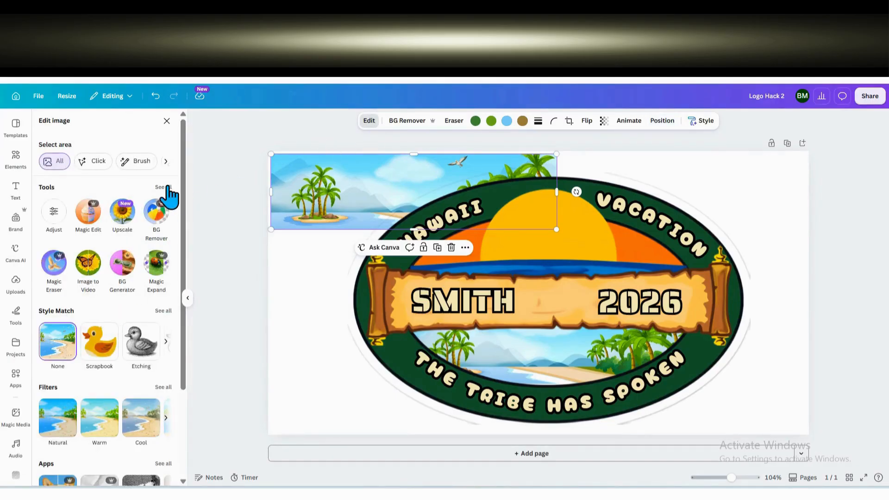
{"action": "left_click", "coordinate": [166, 188]}
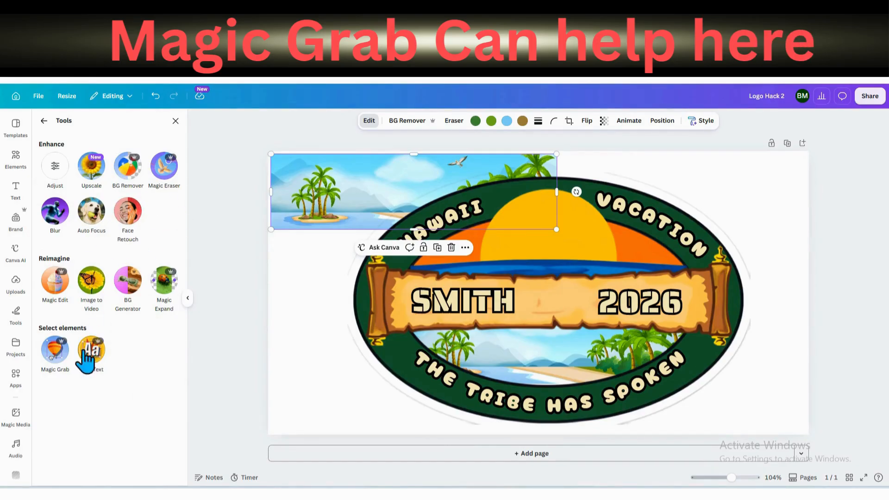
{"action": "left_click", "coordinate": [54, 353]}
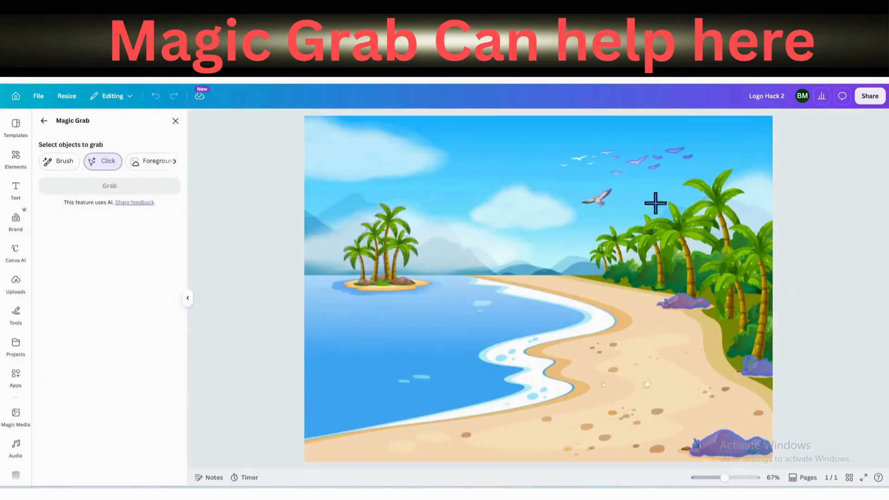
{"action": "left_click", "coordinate": [382, 252]}
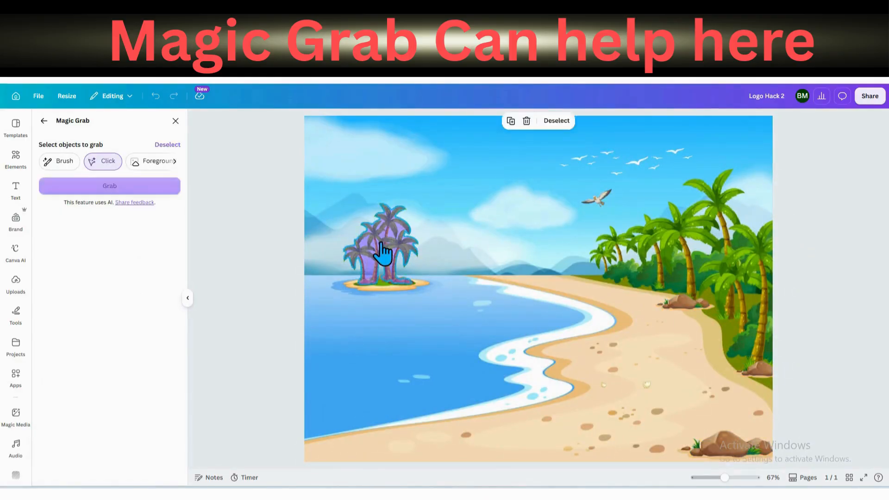
{"action": "left_click", "coordinate": [660, 260]}
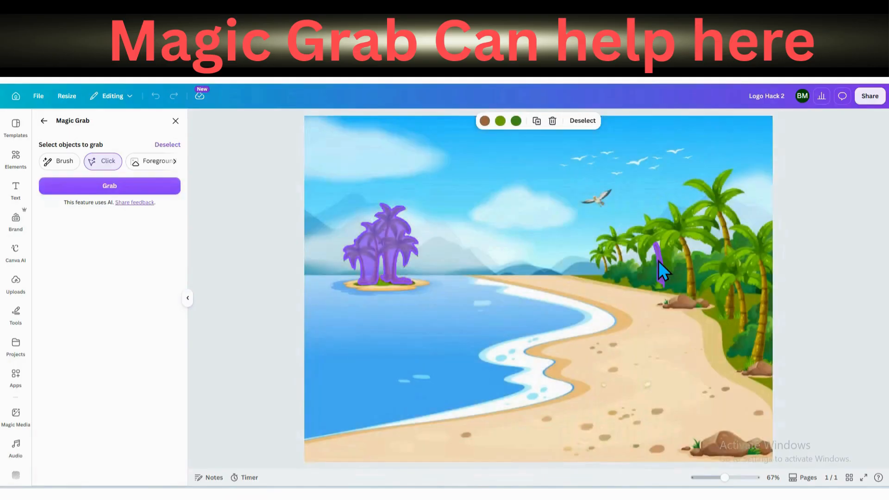
{"action": "left_click", "coordinate": [651, 245]}
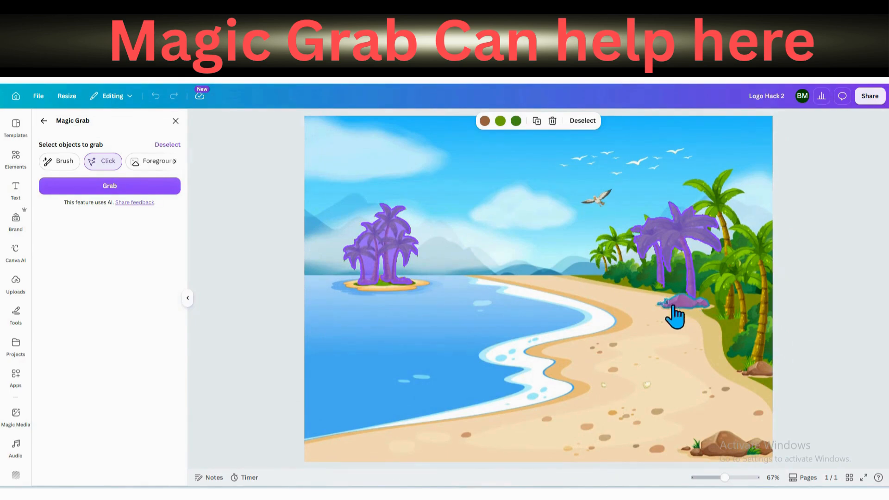
{"action": "left_click", "coordinate": [109, 186]}
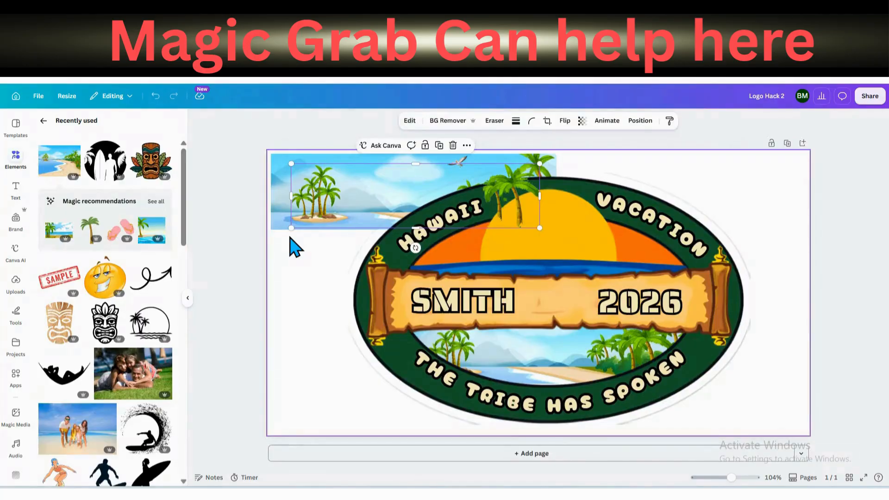
- Move the grabbed palms below the beach copy, duplicate them, and crop the duplicate to only the island palm cluster
{"action": "left_click_drag", "start_coordinate": [322, 199], "coordinate": [312, 295]}
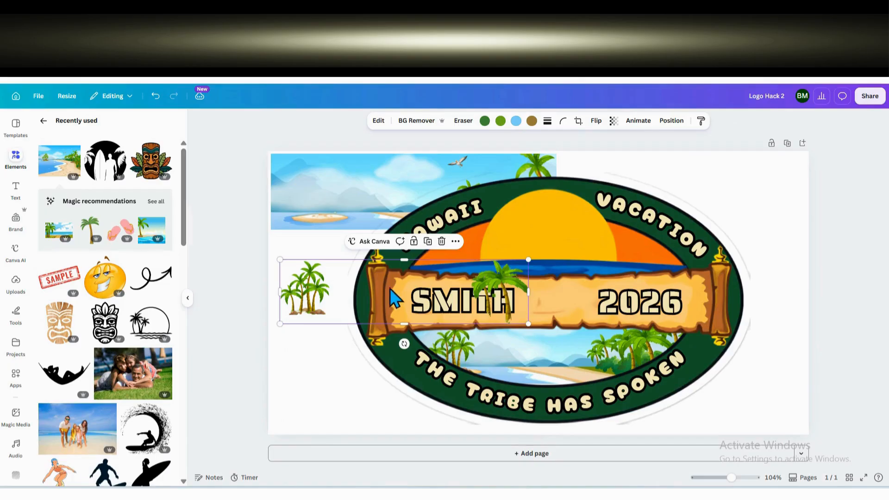
{"action": "left_click", "coordinate": [428, 242]}
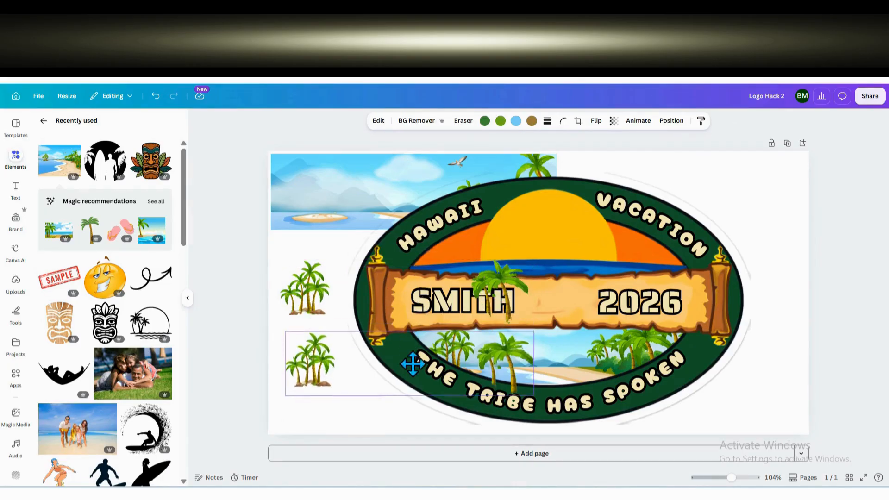
{"action": "left_click_drag", "start_coordinate": [534, 372], "coordinate": [341, 360]}
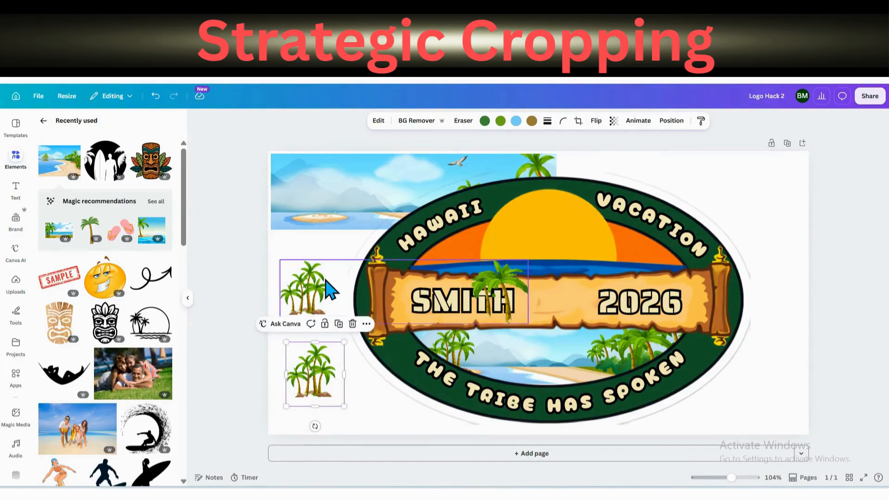
- Crop the original grabbed image to only the two shore palms and place it over the lower beach scene beneath 2026
{"action": "left_click", "coordinate": [304, 289]}
{"action": "left_click_drag", "start_coordinate": [281, 290], "coordinate": [632, 335]}
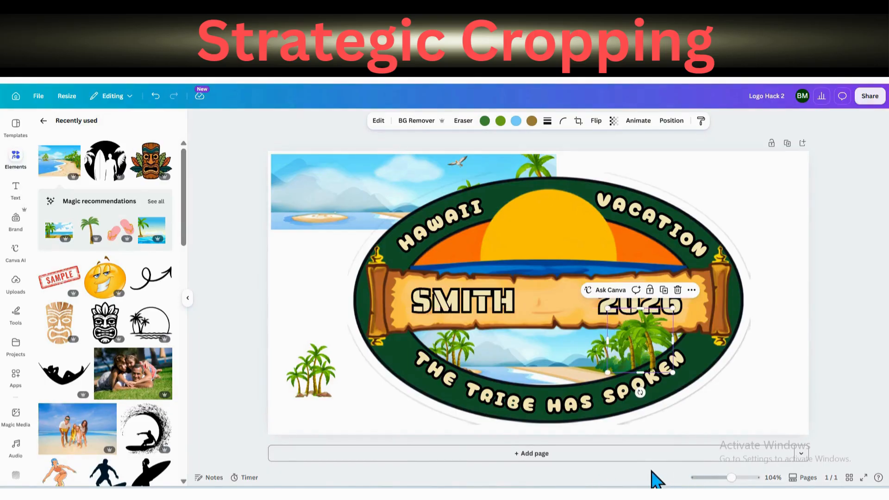
{"action": "left_click", "coordinate": [702, 479]}
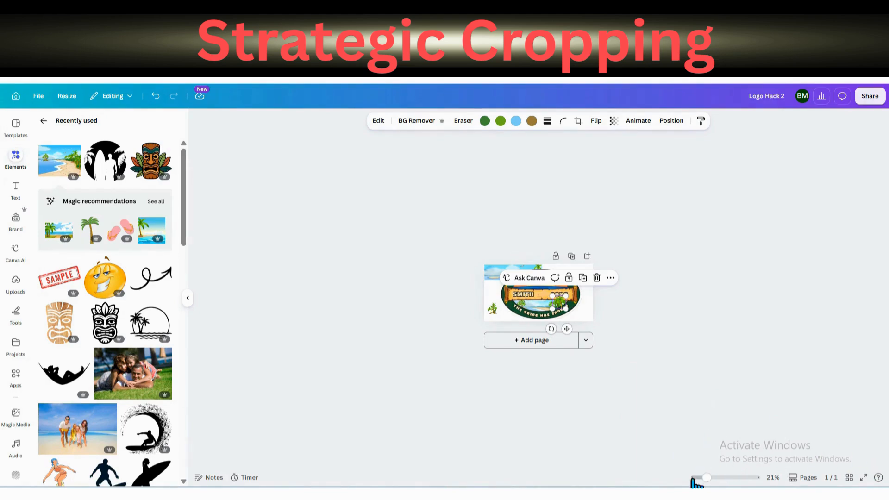
- Nudge the two shore palms slightly down and place the island palm cluster over the lower beach scene beneath the family name
{"action": "left_click_drag", "start_coordinate": [707, 479], "coordinate": [736, 480]}
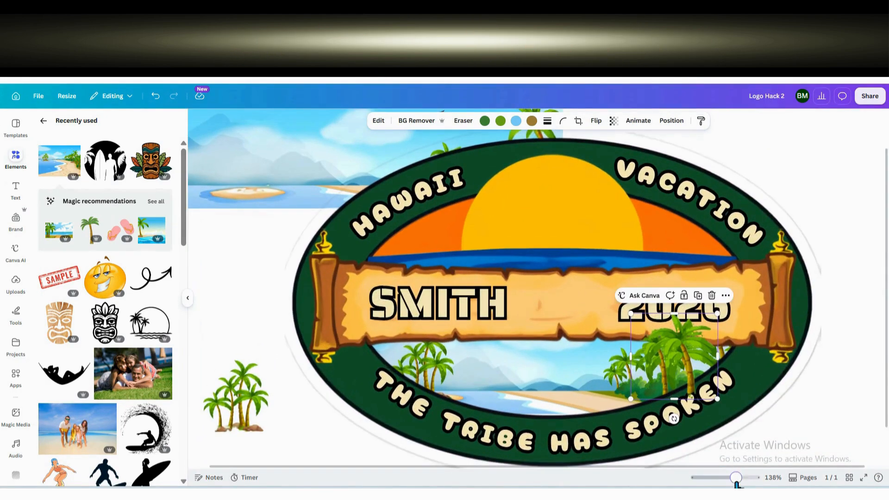
{"action": "left_click_drag", "start_coordinate": [685, 353], "coordinate": [685, 358]}
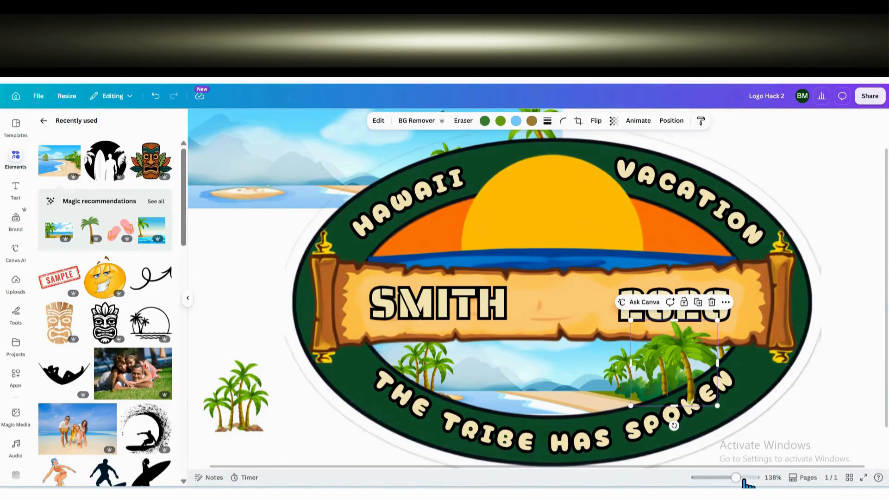
{"action": "left_click_drag", "start_coordinate": [735, 478], "coordinate": [734, 477]}
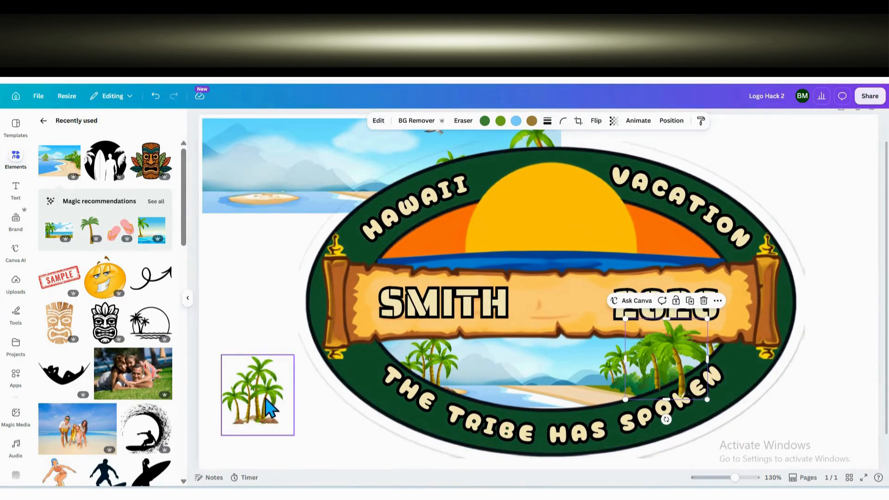
{"action": "left_click_drag", "start_coordinate": [269, 408], "coordinate": [436, 369]}
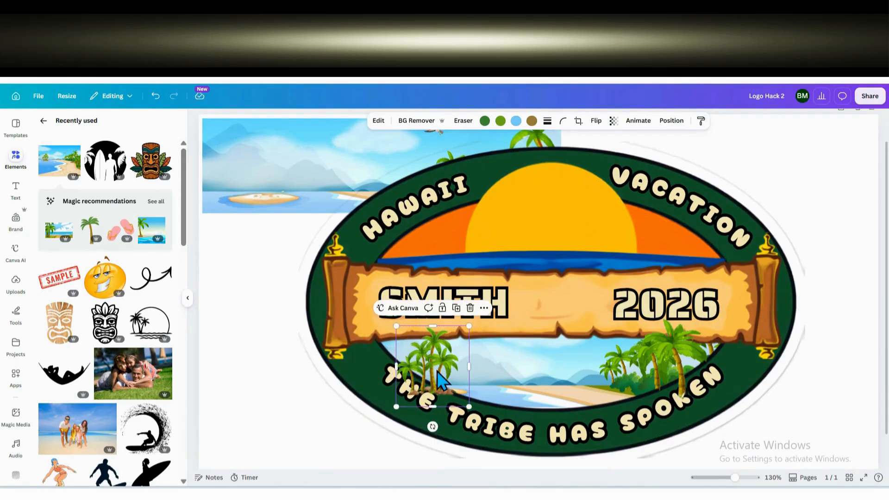
{"action": "left_click", "coordinate": [270, 355]}
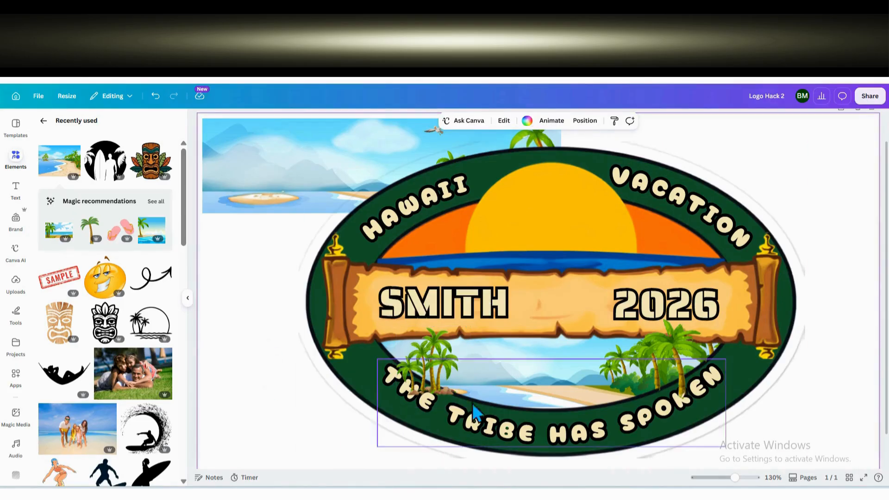
- Crop the shore palms from below and the island palm cluster from below and its outer side to clear the green ring and lettering
{"action": "left_click", "coordinate": [679, 392]}
{"action": "left_click_drag", "start_coordinate": [668, 399], "coordinate": [667, 360]}
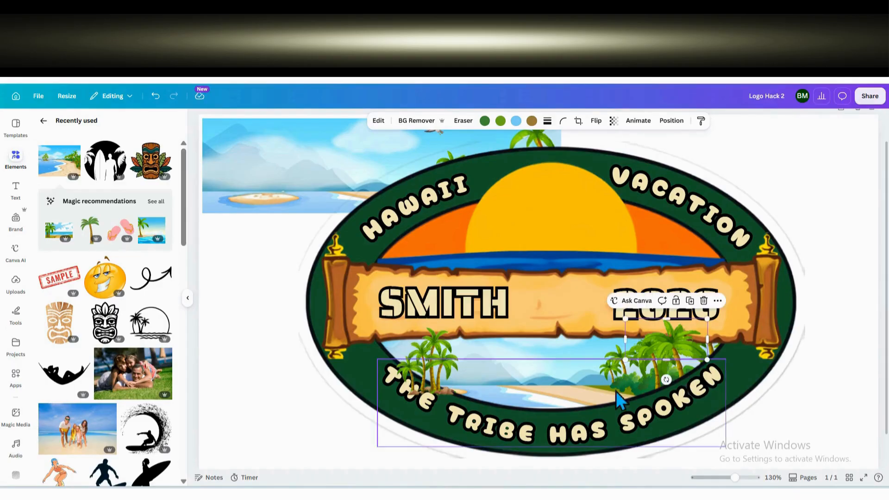
{"action": "left_click", "coordinate": [434, 370]}
{"action": "left_click_drag", "start_coordinate": [432, 407], "coordinate": [441, 383]}
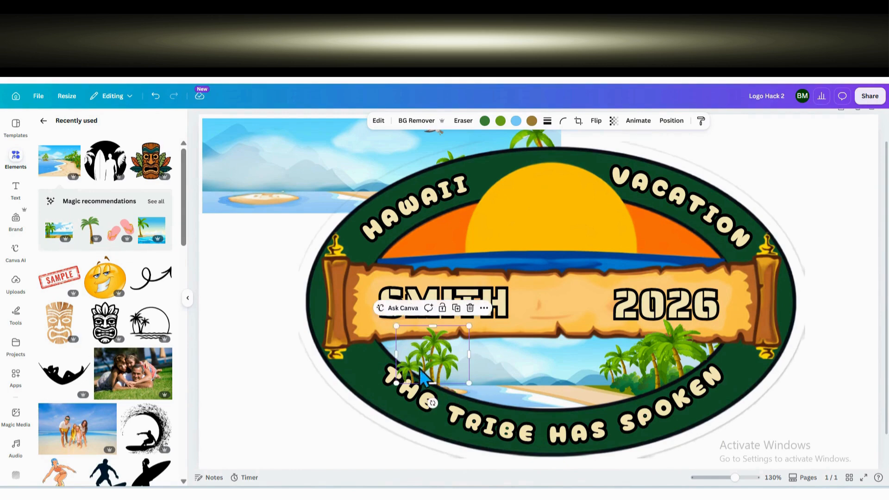
{"action": "left_click_drag", "start_coordinate": [394, 351], "coordinate": [413, 355]}
{"action": "left_click_drag", "start_coordinate": [441, 384], "coordinate": [442, 370]}
{"action": "left_click", "coordinate": [263, 346]}
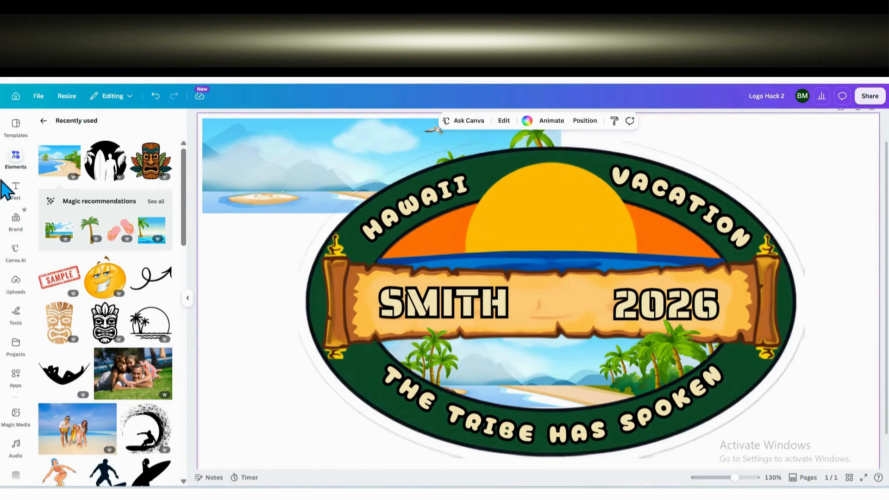
- Add the round surfer silhouette graphic, shrink it over the yellow sun, and layer it behind the blue water strip but above the sun
{"action": "left_click", "coordinate": [43, 122]}
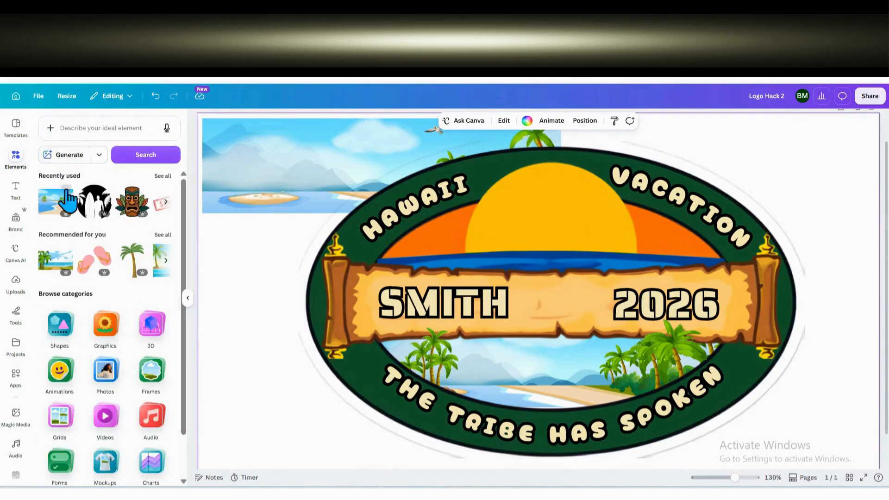
{"action": "left_click", "coordinate": [163, 177]}
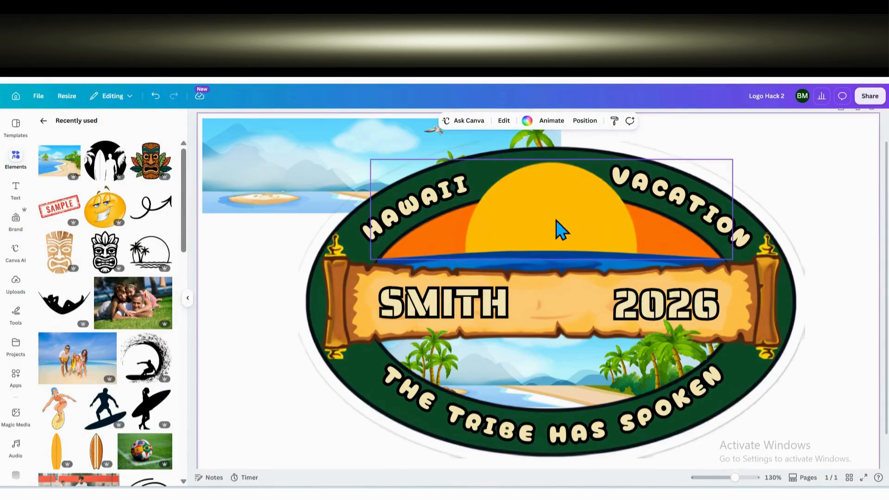
{"action": "left_click", "coordinate": [105, 166]}
{"action": "left_click_drag", "start_coordinate": [564, 291], "coordinate": [582, 247]}
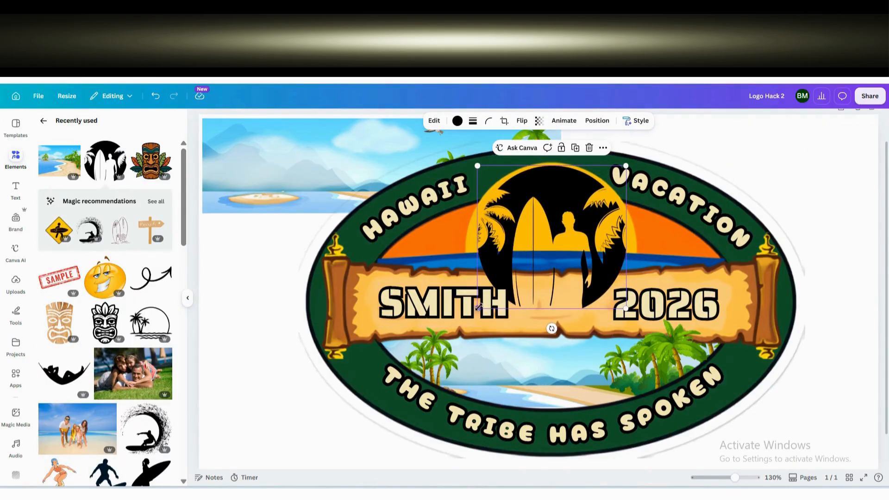
{"action": "left_click_drag", "start_coordinate": [478, 310], "coordinate": [501, 266]}
{"action": "mouse_move", "coordinate": [562, 251]}
{"action": "left_mouse_down"}
{"action": "mouse_move", "coordinate": [567, 236]}
{"action": "mouse_move", "coordinate": [559, 237]}
{"action": "left_mouse_up"}
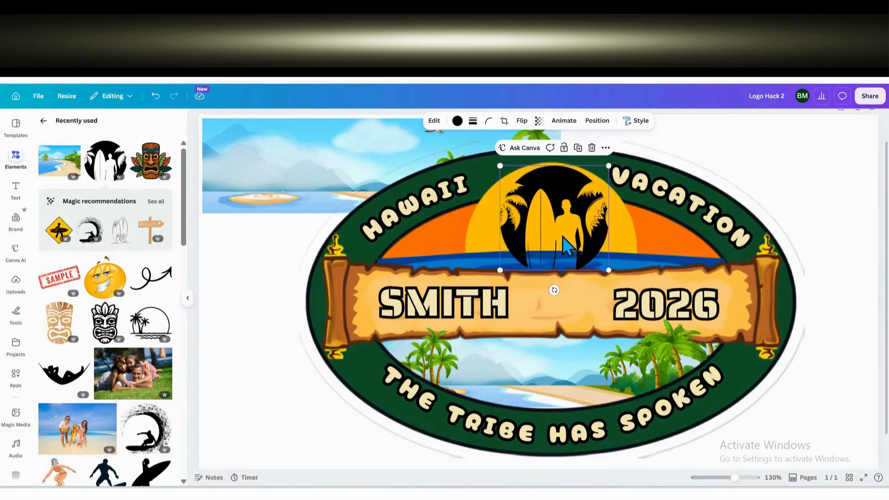
{"action": "left_click", "coordinate": [597, 121]}
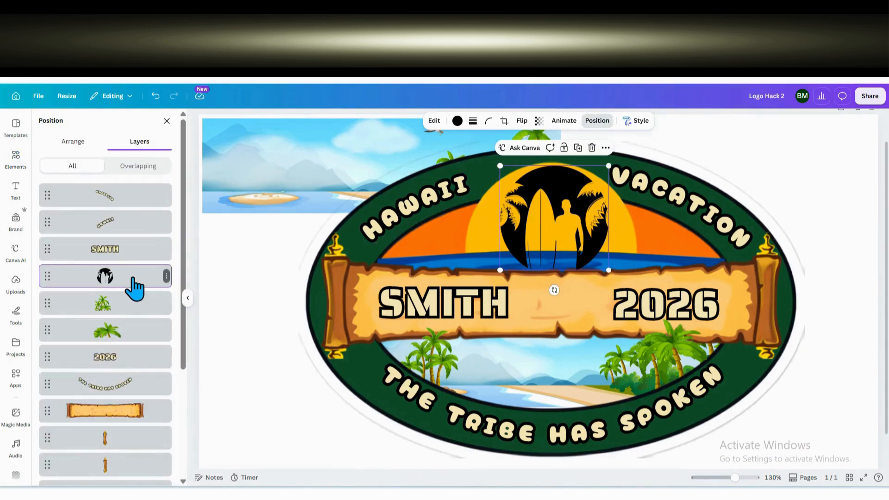
{"action": "left_click_drag", "start_coordinate": [134, 287], "coordinate": [138, 357]}
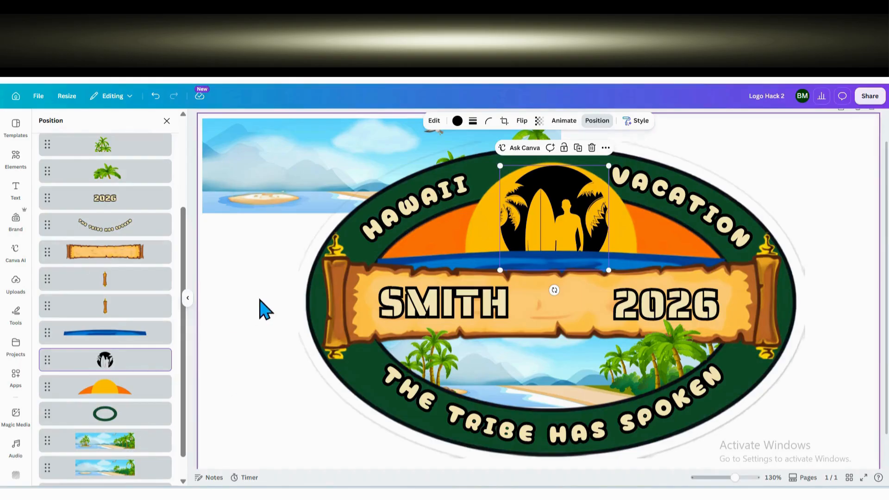
- Add the leafy tiki mask graphic, shrink it to fit the scroll banner, and place it between the family name and 2026
{"action": "left_click", "coordinate": [20, 165]}
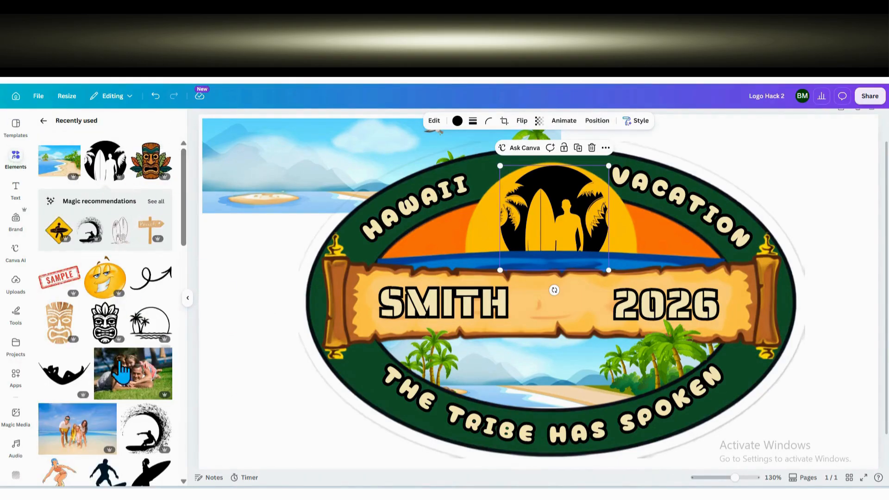
{"action": "left_click", "coordinate": [151, 160]}
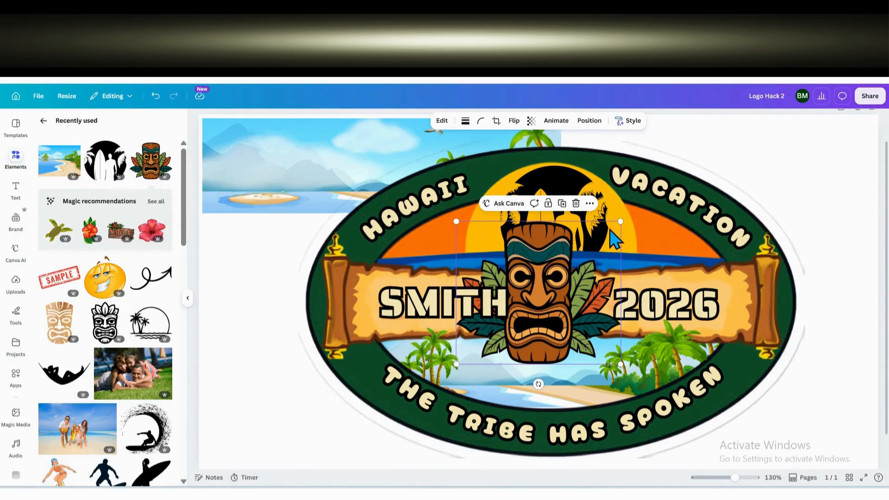
{"action": "left_click_drag", "start_coordinate": [619, 221], "coordinate": [505, 303]}
{"action": "left_click_drag", "start_coordinate": [489, 347], "coordinate": [565, 308]}
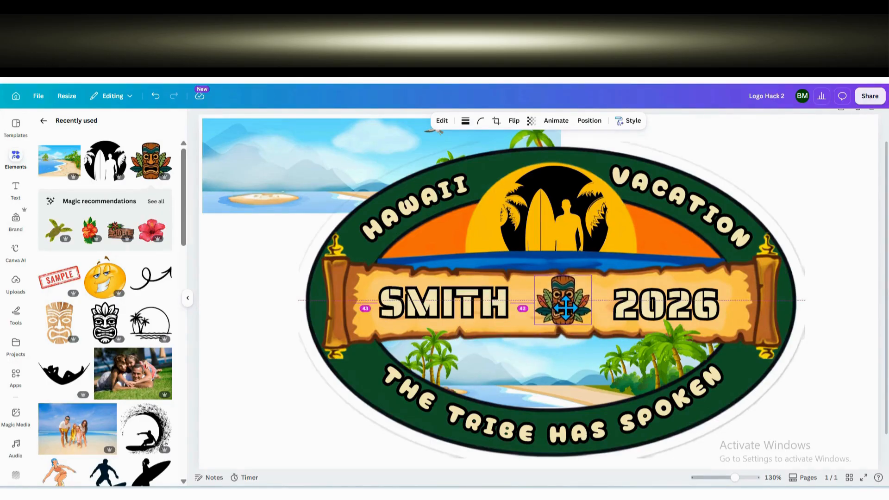
{"action": "mouse_move", "coordinate": [562, 309]}
{"action": "left_mouse_down"}
{"action": "mouse_move", "coordinate": [569, 317]}
{"action": "mouse_move", "coordinate": [558, 314]}
{"action": "left_mouse_up"}
- Reposition the family name, tiki mask and 2026 on the banner so they sit close together with even spacing
{"action": "left_click", "coordinate": [480, 311]}
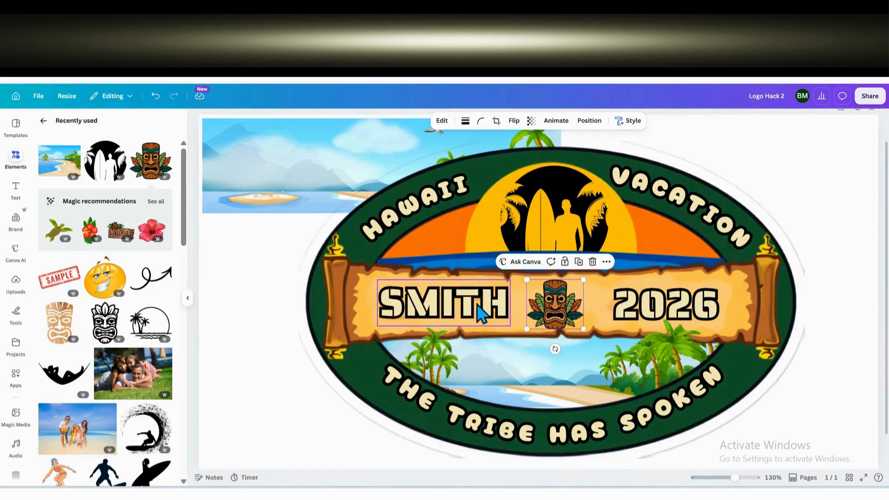
{"action": "left_click", "coordinate": [632, 318]}
{"action": "left_click_drag", "start_coordinate": [601, 305], "coordinate": [619, 310]}
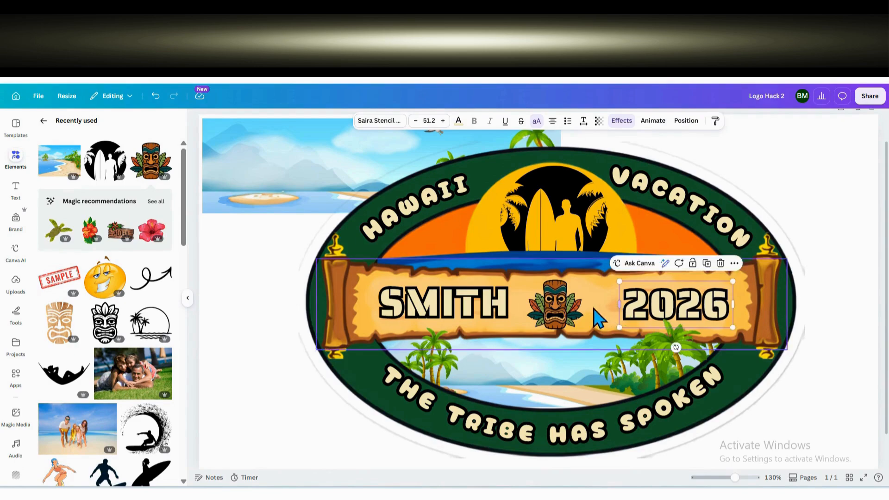
{"action": "left_click_drag", "start_coordinate": [558, 305], "coordinate": [567, 303]}
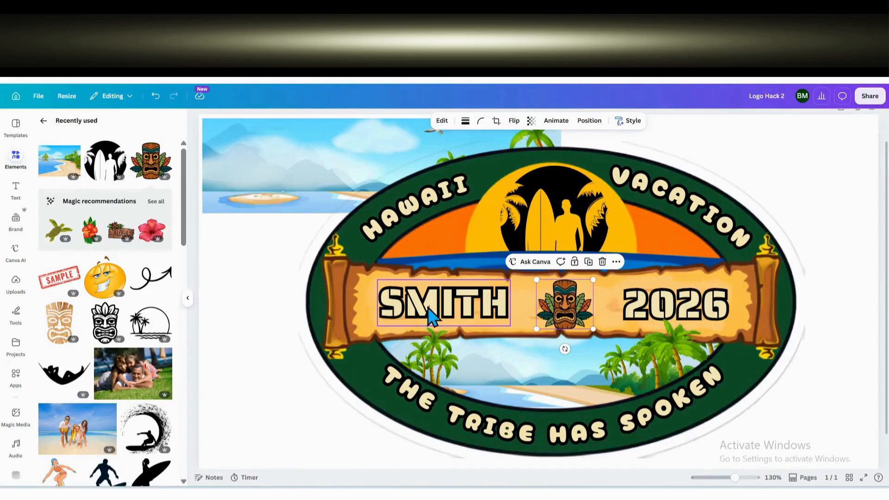
{"action": "left_click_drag", "start_coordinate": [432, 316], "coordinate": [442, 306]}
{"action": "left_click_drag", "start_coordinate": [684, 322], "coordinate": [669, 317]}
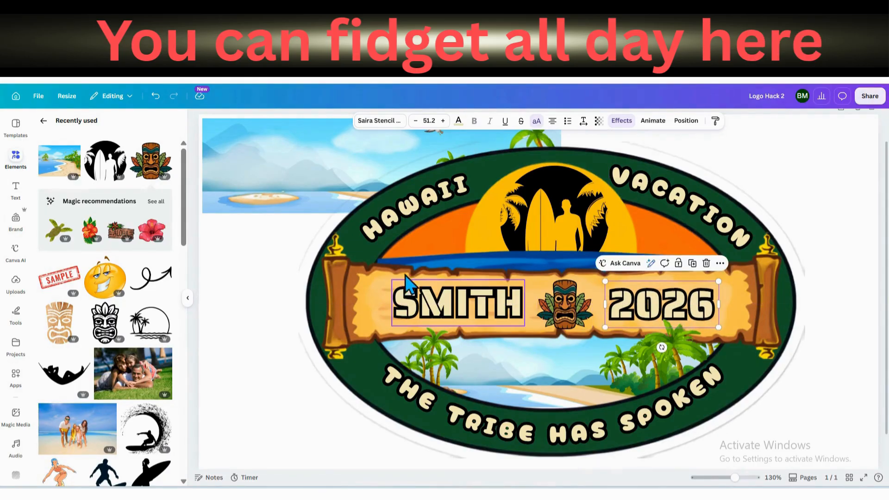
- Delete the leftover beach image copy behind the logo's upper-left area
{"action": "left_click", "coordinate": [273, 196]}
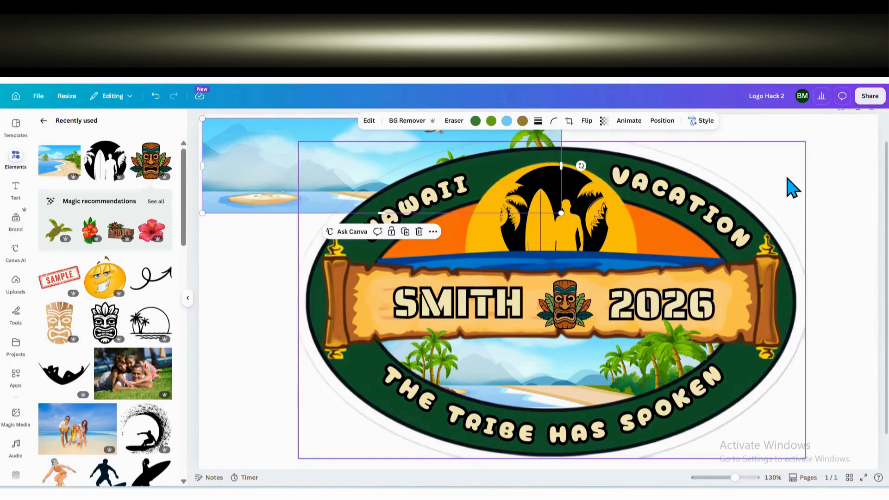
{"action": "left_click", "coordinate": [231, 154]}
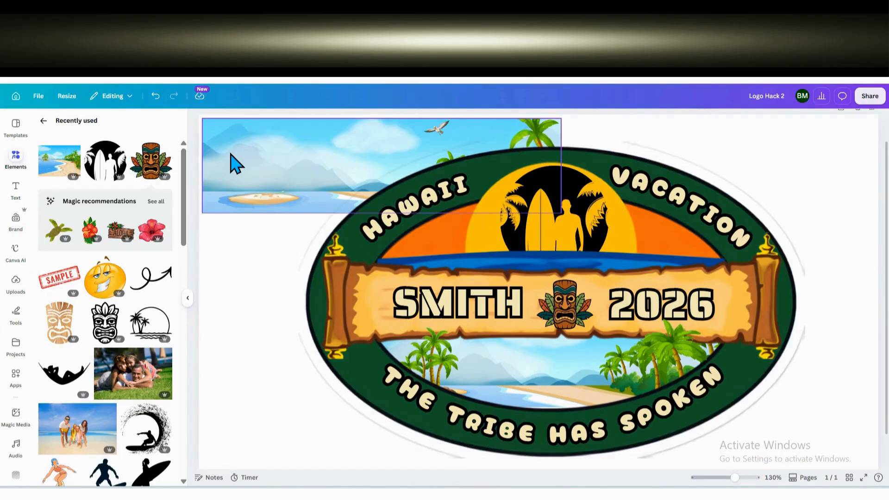
{"action": "left_click", "coordinate": [230, 155]}
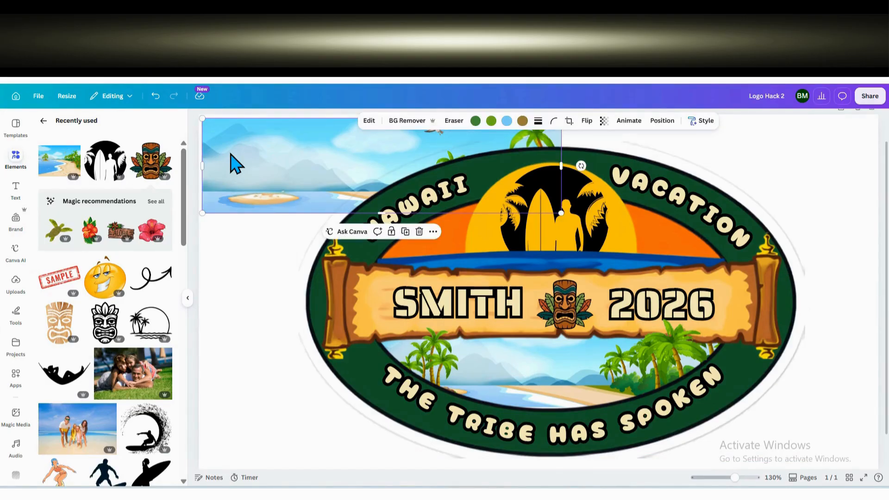
{"action": "key", "text": "Delete"}
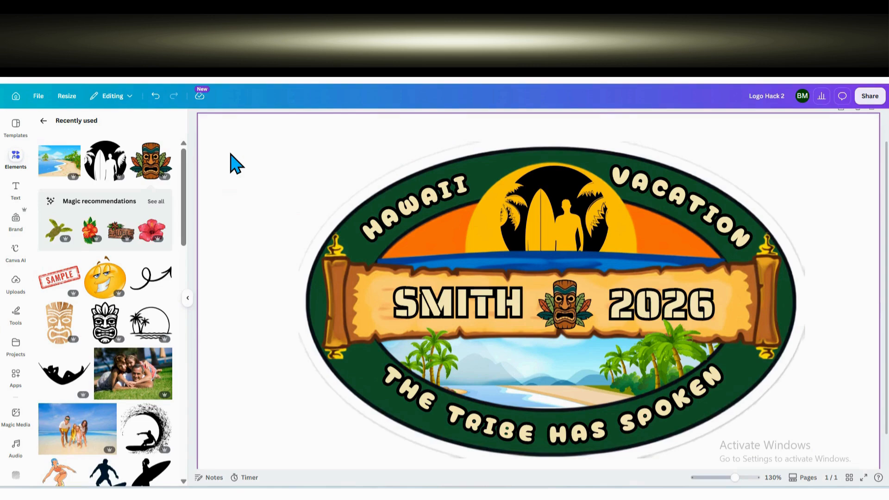